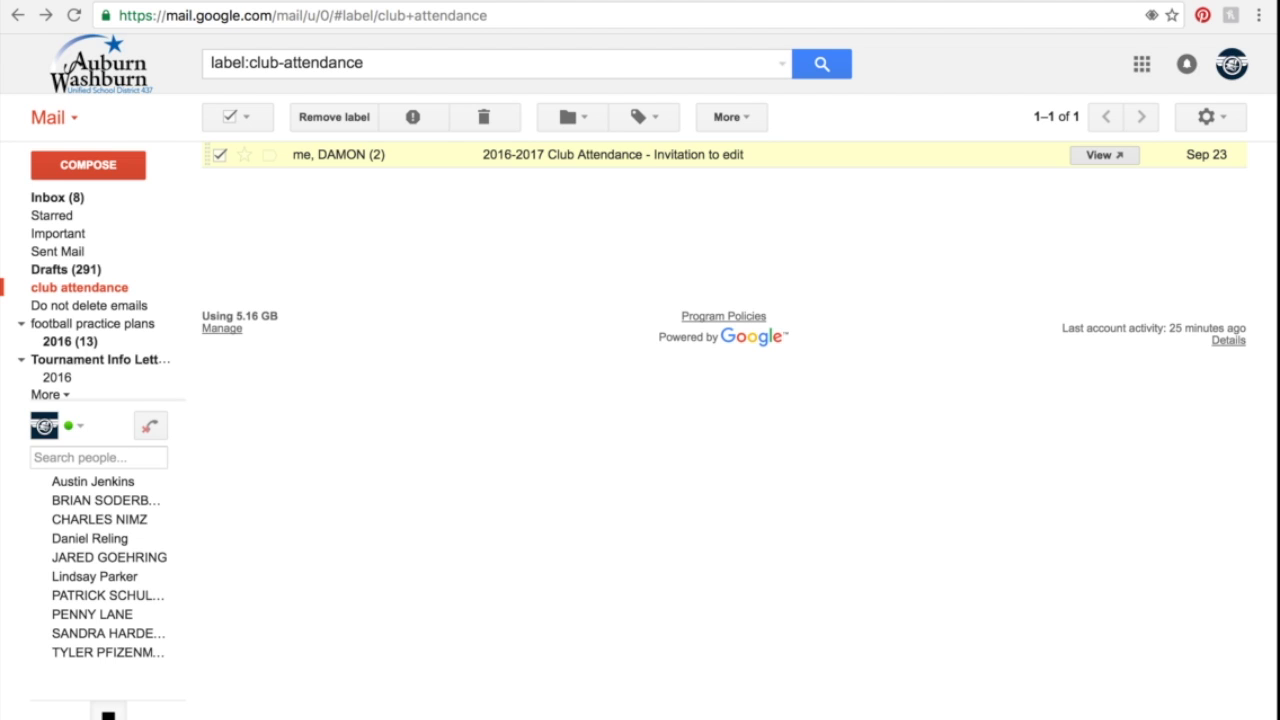
# Open the 2016-2017 Club Attendance spreadsheet from the invitation email and browse the club sheets as far as Eastern Cultures.
pyautogui.click(612, 154)
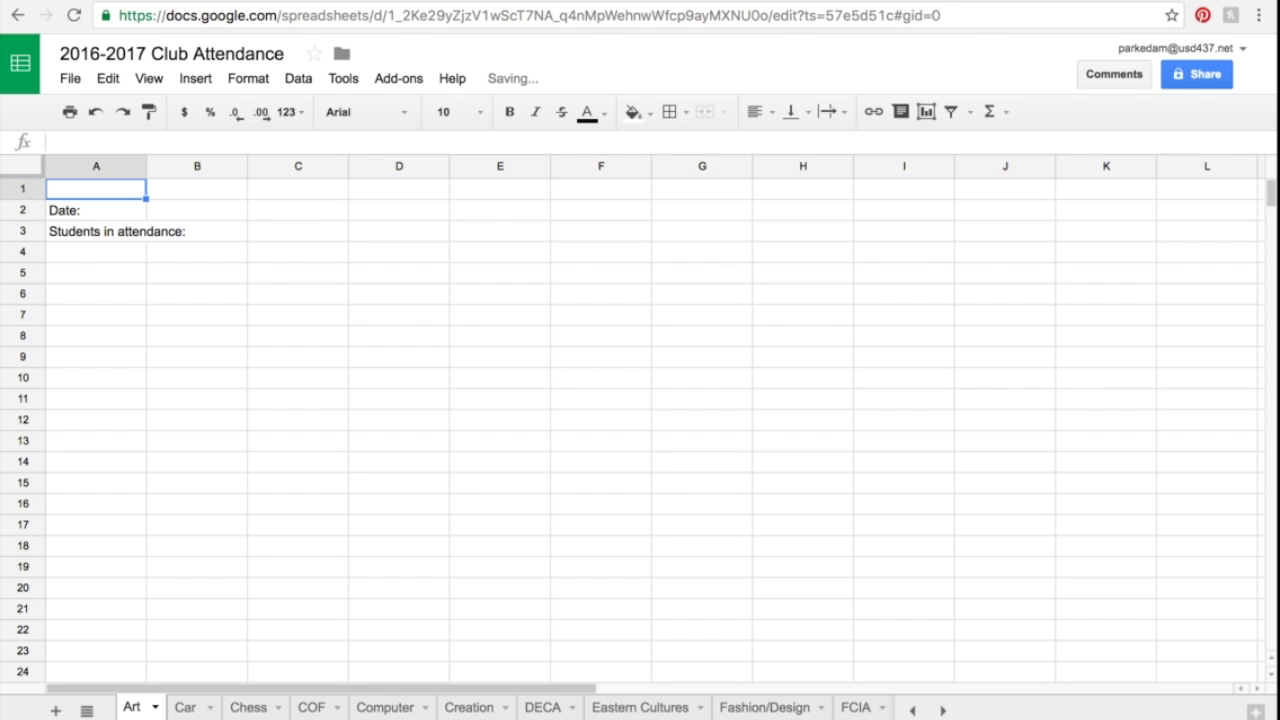
pyautogui.click(185, 707)
pyautogui.click(248, 707)
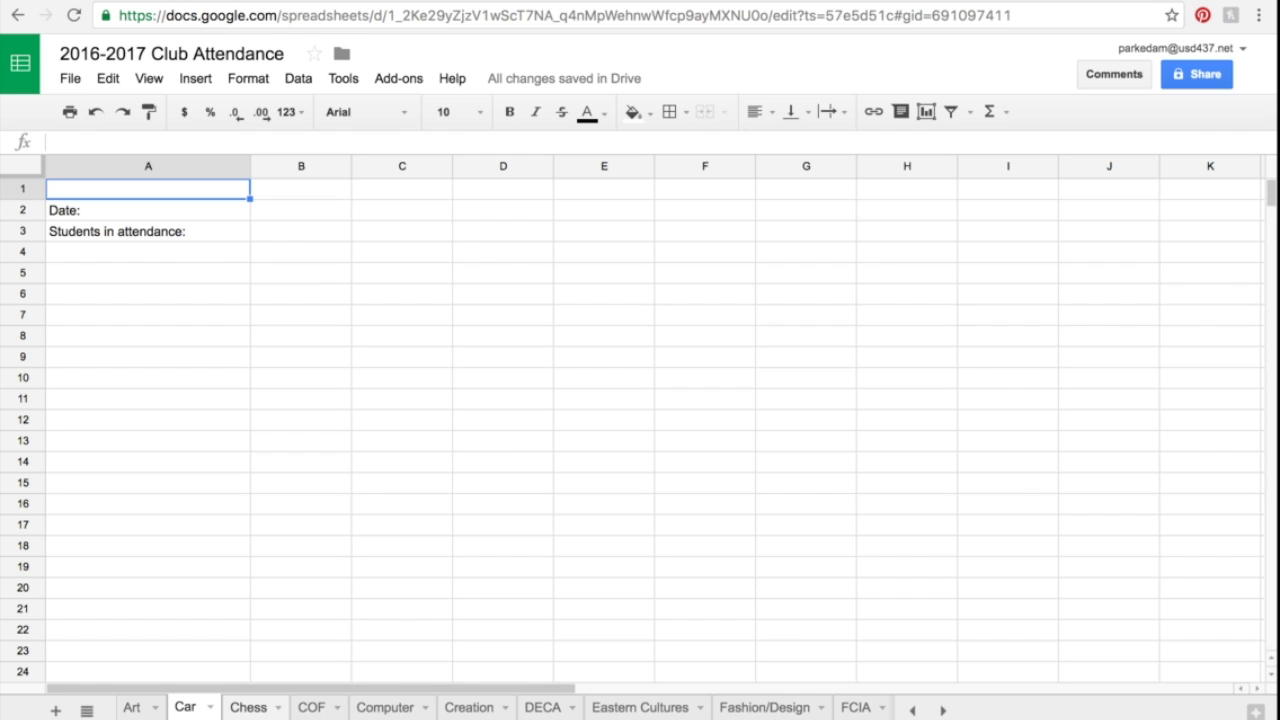
pyautogui.click(311, 707)
pyautogui.click(385, 707)
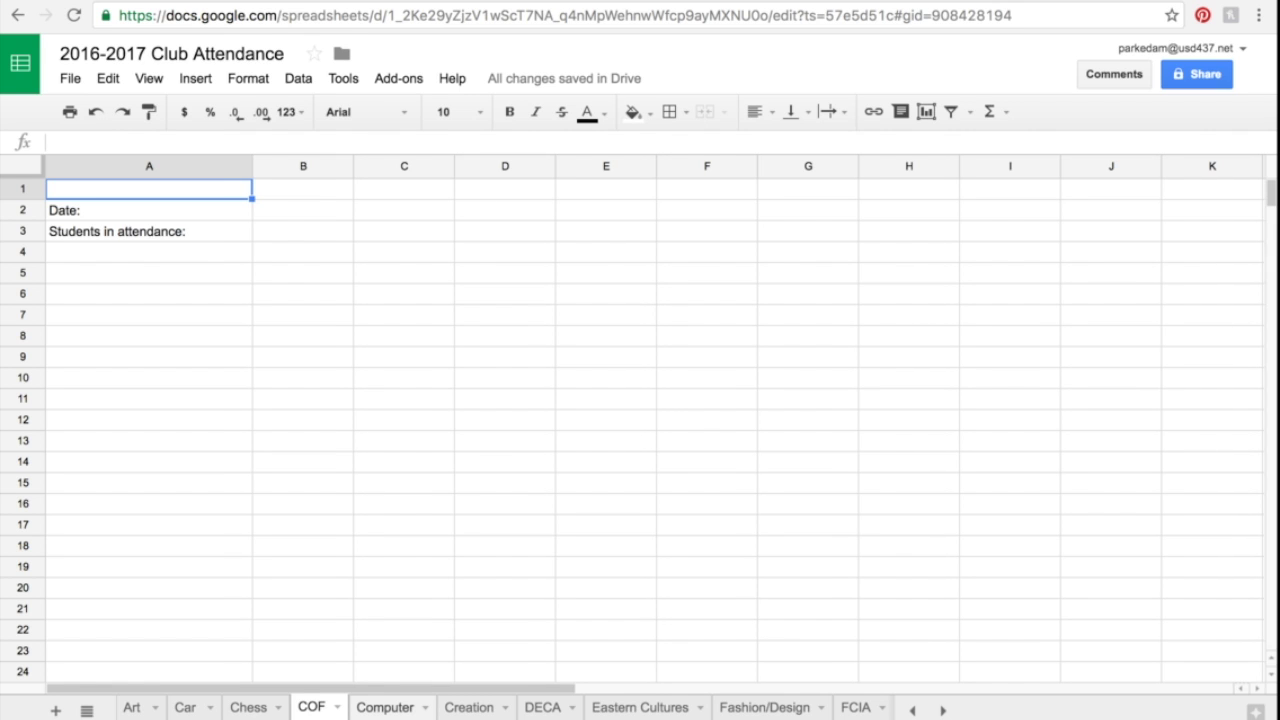
pyautogui.hotkey('ctrl', 'shift', 'pagedown')
pyautogui.hotkey('ctrl', 'shift', 'pagedown')
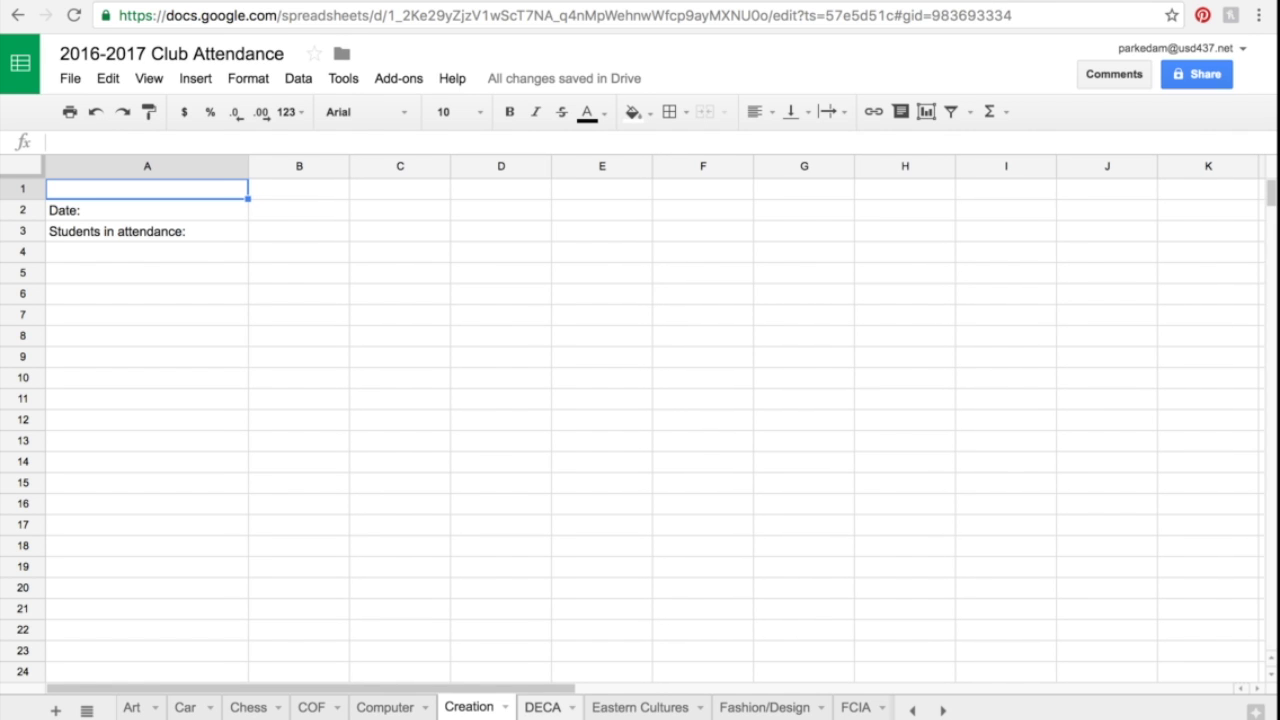
pyautogui.hotkey('ctrl', 'shift', 'pagedown')
pyautogui.hotkey('ctrl', 'shift', 'pagedown')
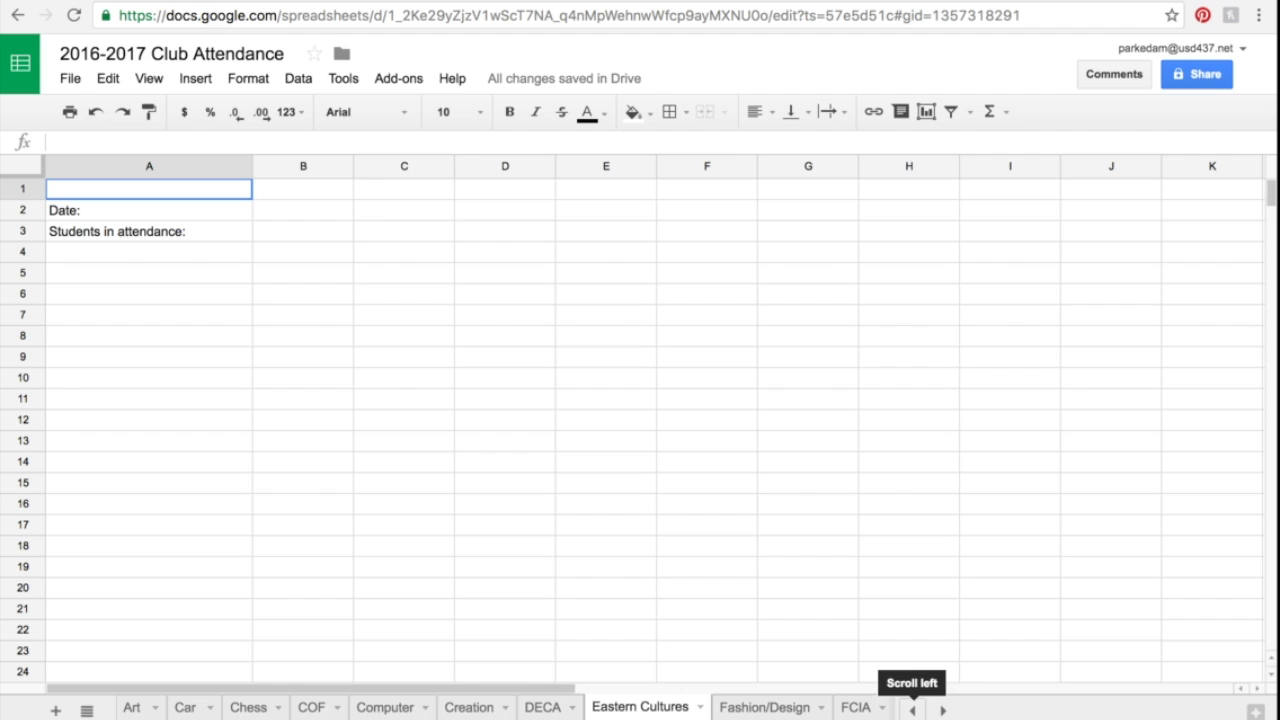
# Open the Young Democrats sheet near the end of the club sheets.
pyautogui.click(943, 710)
pyautogui.click(943, 710)
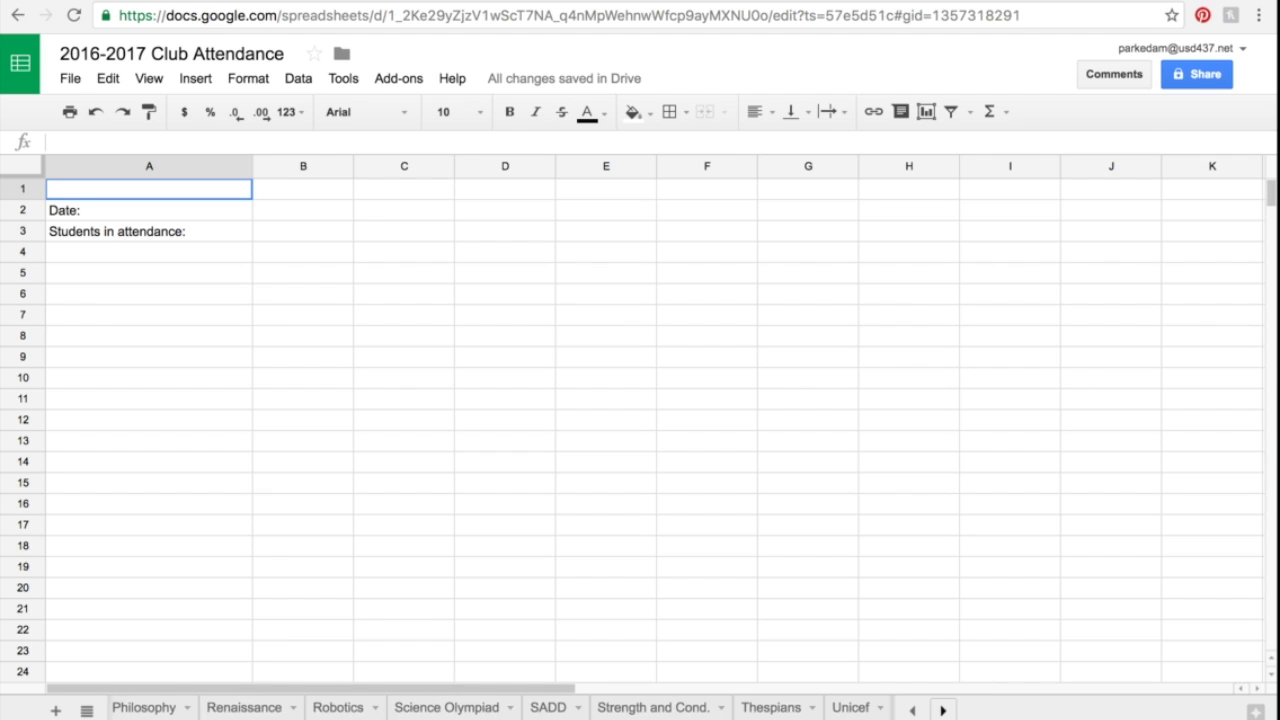
pyautogui.click(943, 710)
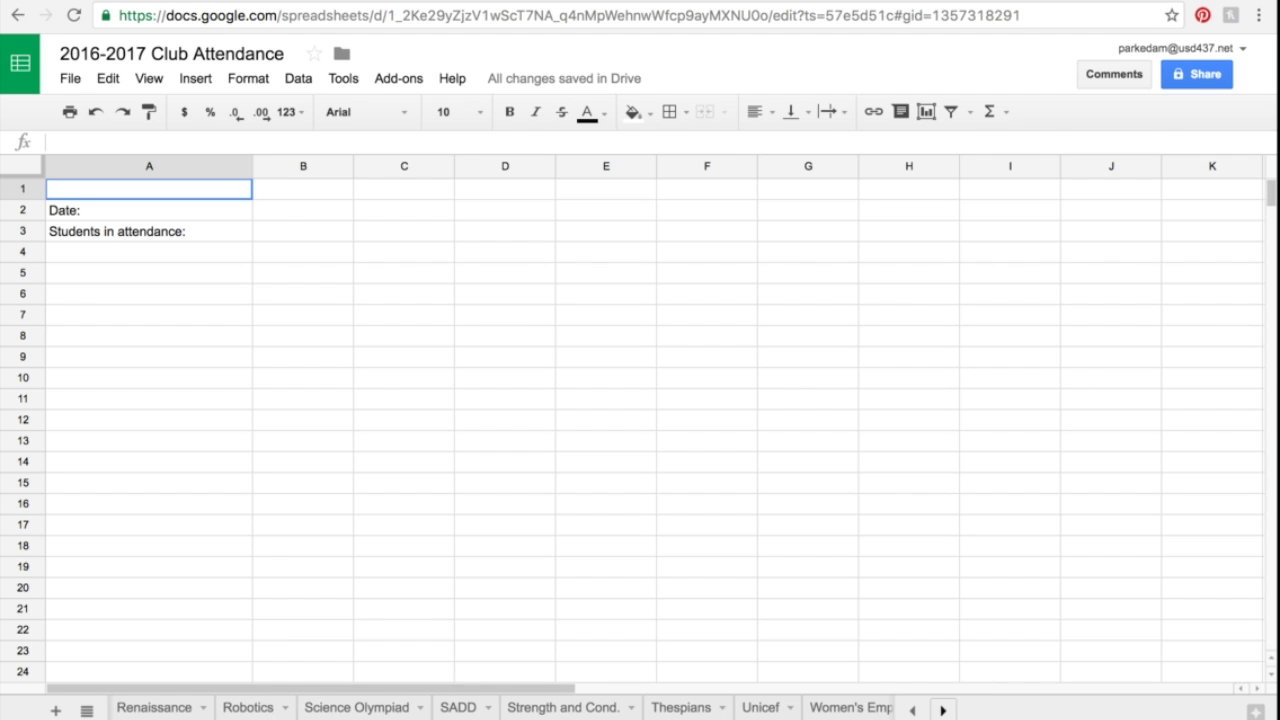
pyautogui.click(943, 710)
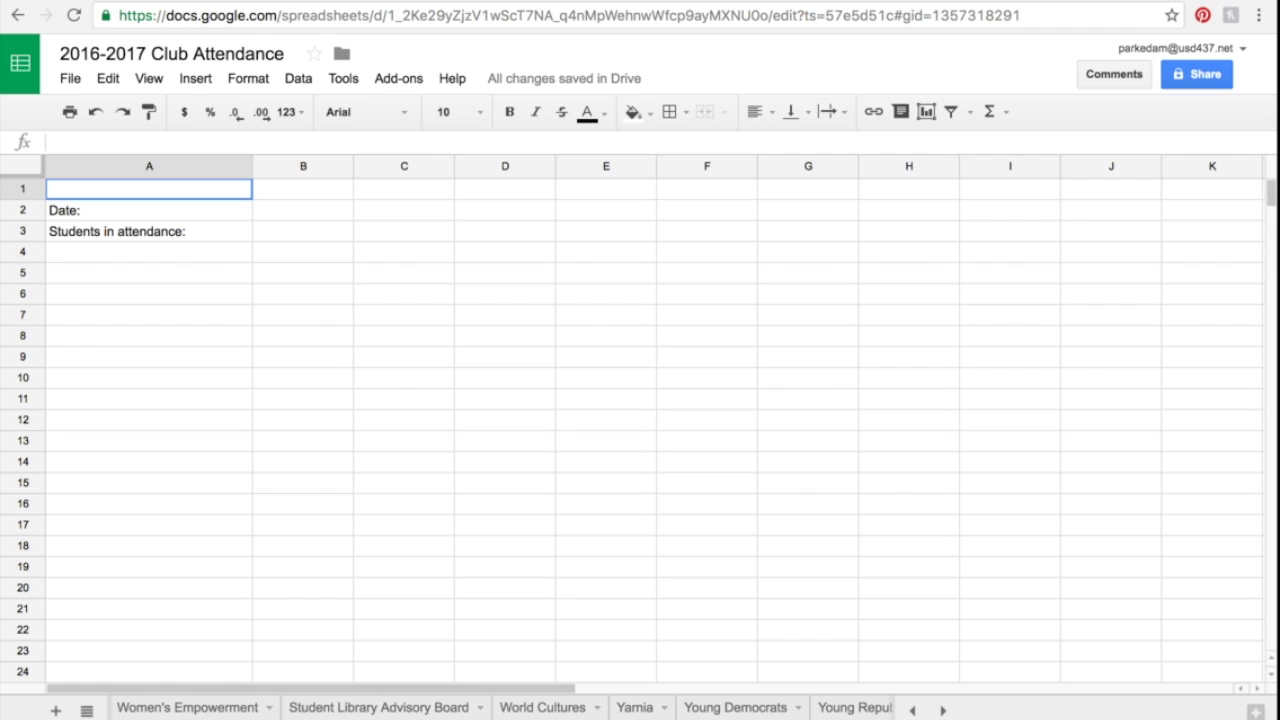
pyautogui.click(735, 707)
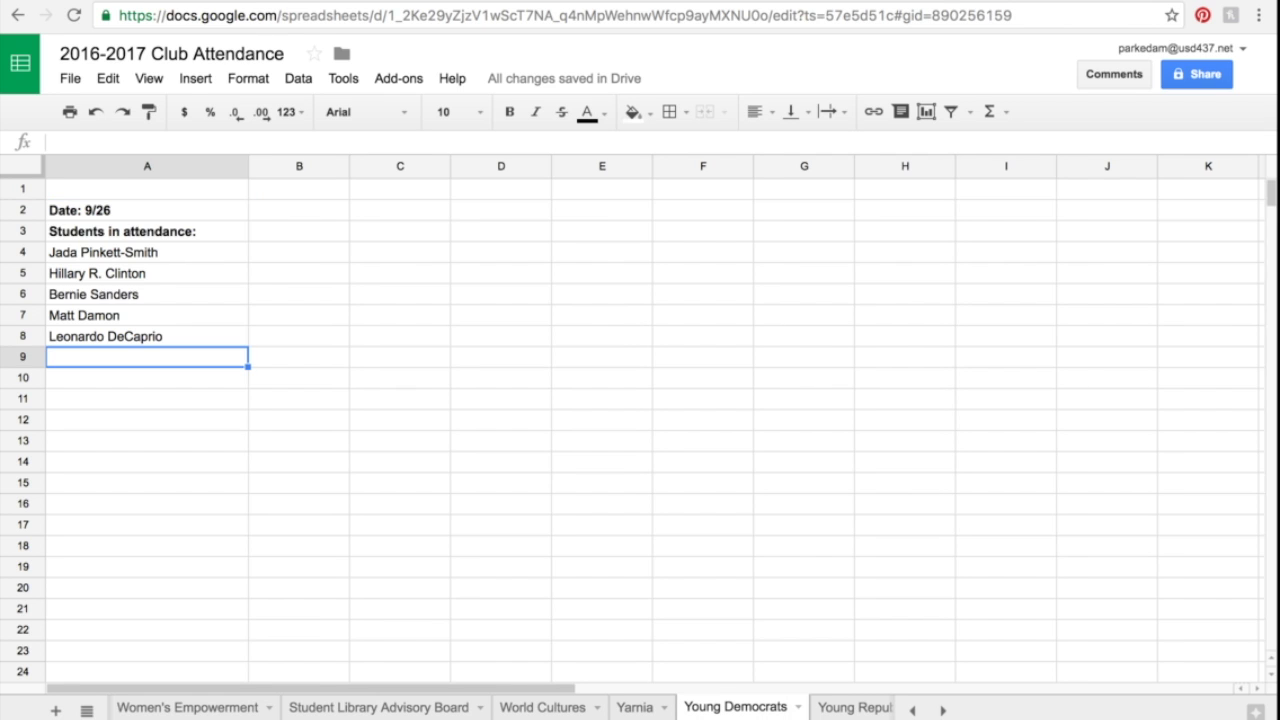
# Examine the meeting date and each listed student on the Young Democrats sheet.
pyautogui.click(147, 210)
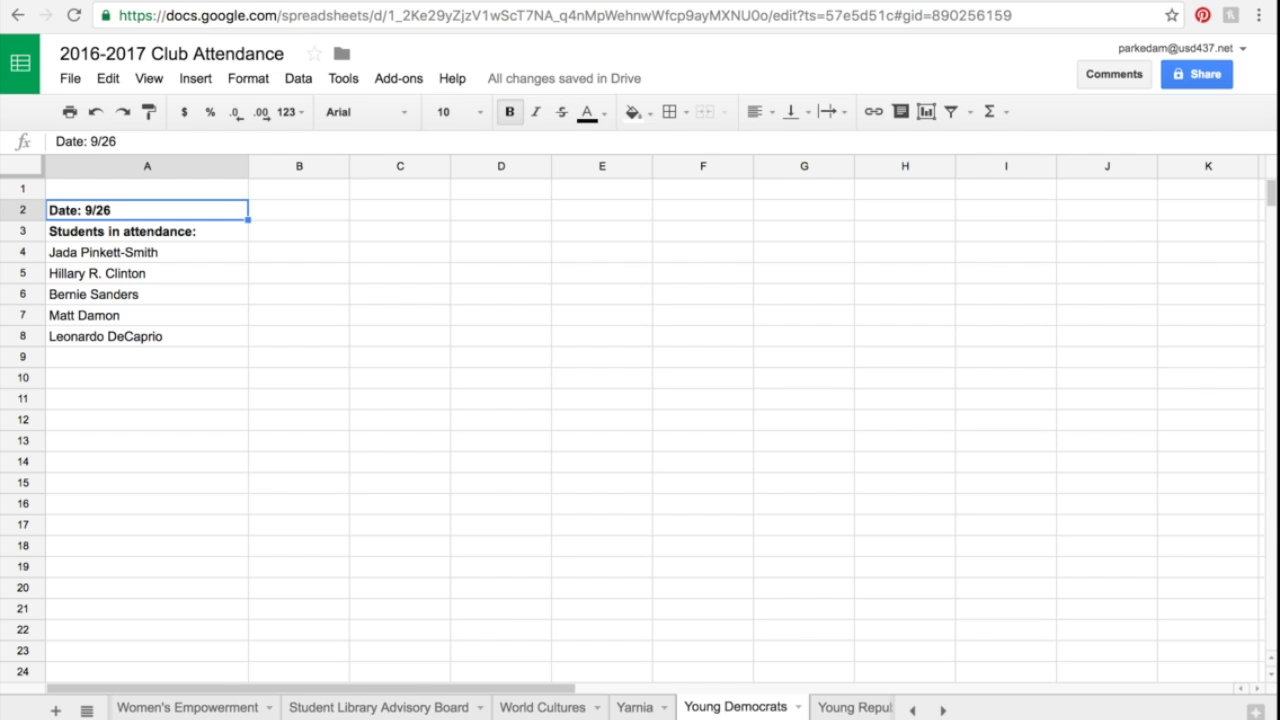
pyautogui.click(147, 252)
pyautogui.click(147, 273)
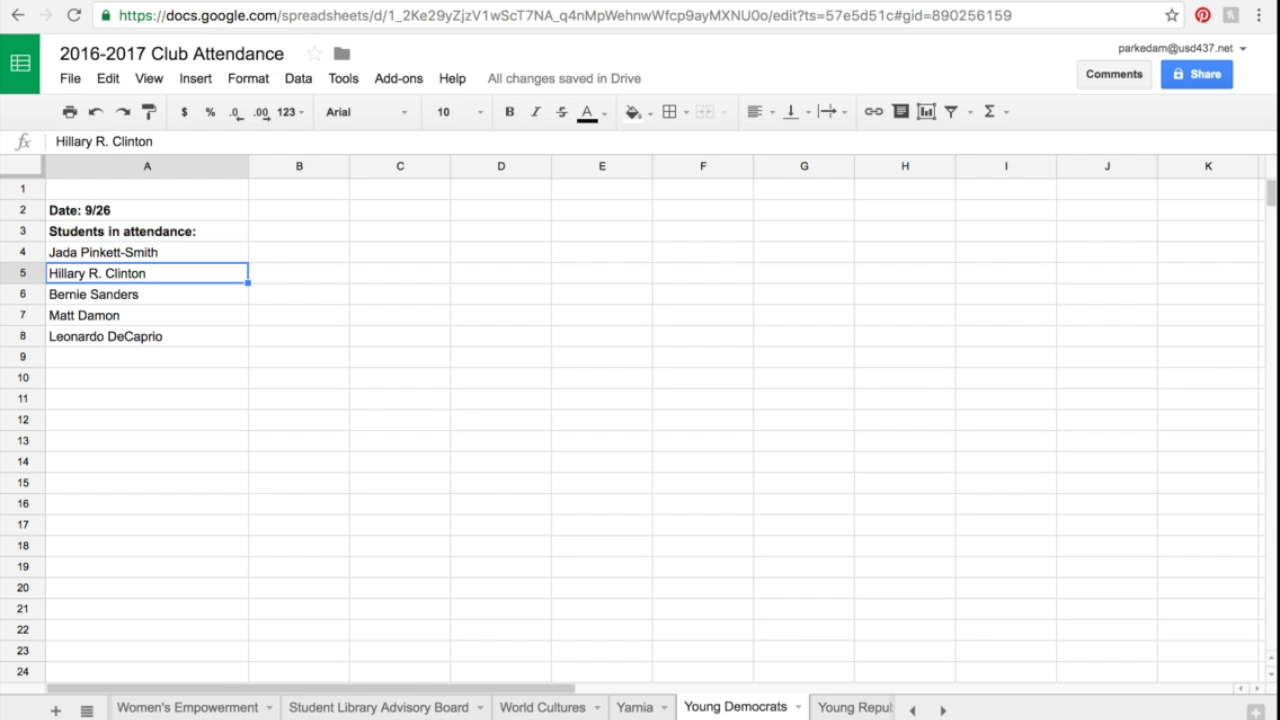
pyautogui.click(147, 294)
pyautogui.click(147, 315)
pyautogui.click(147, 336)
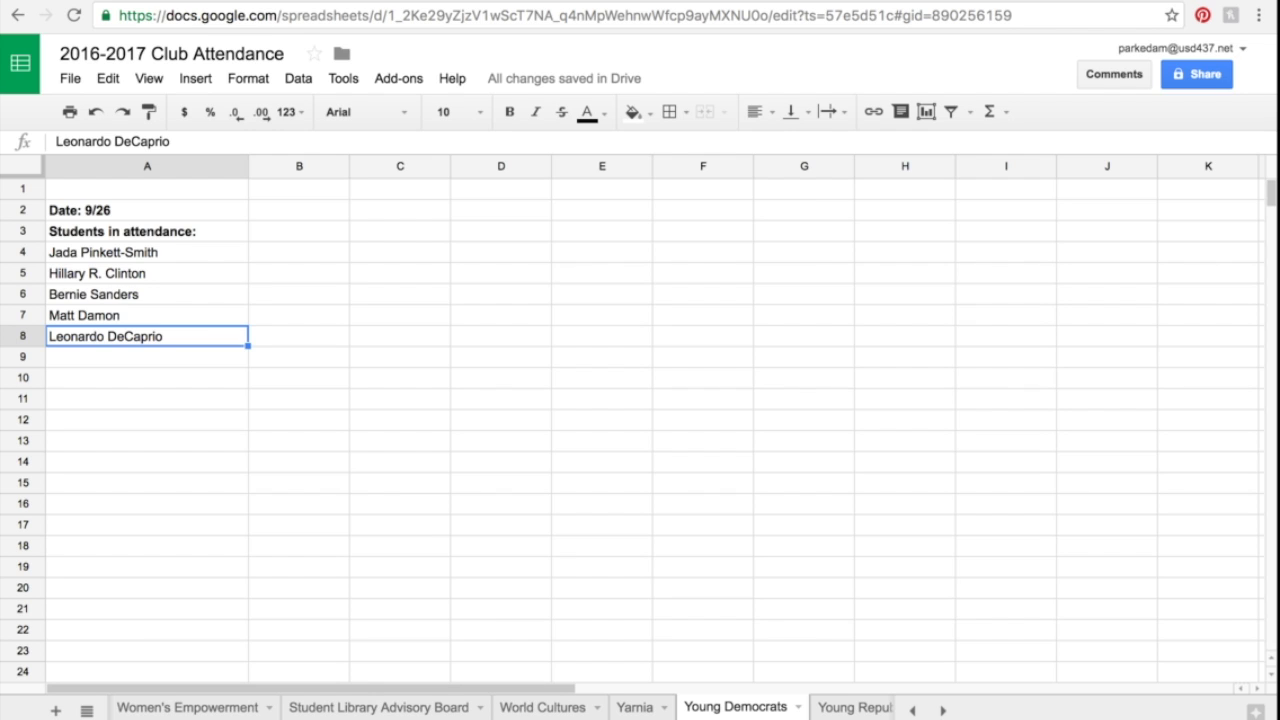
pyautogui.click(146, 252)
pyautogui.click(146, 273)
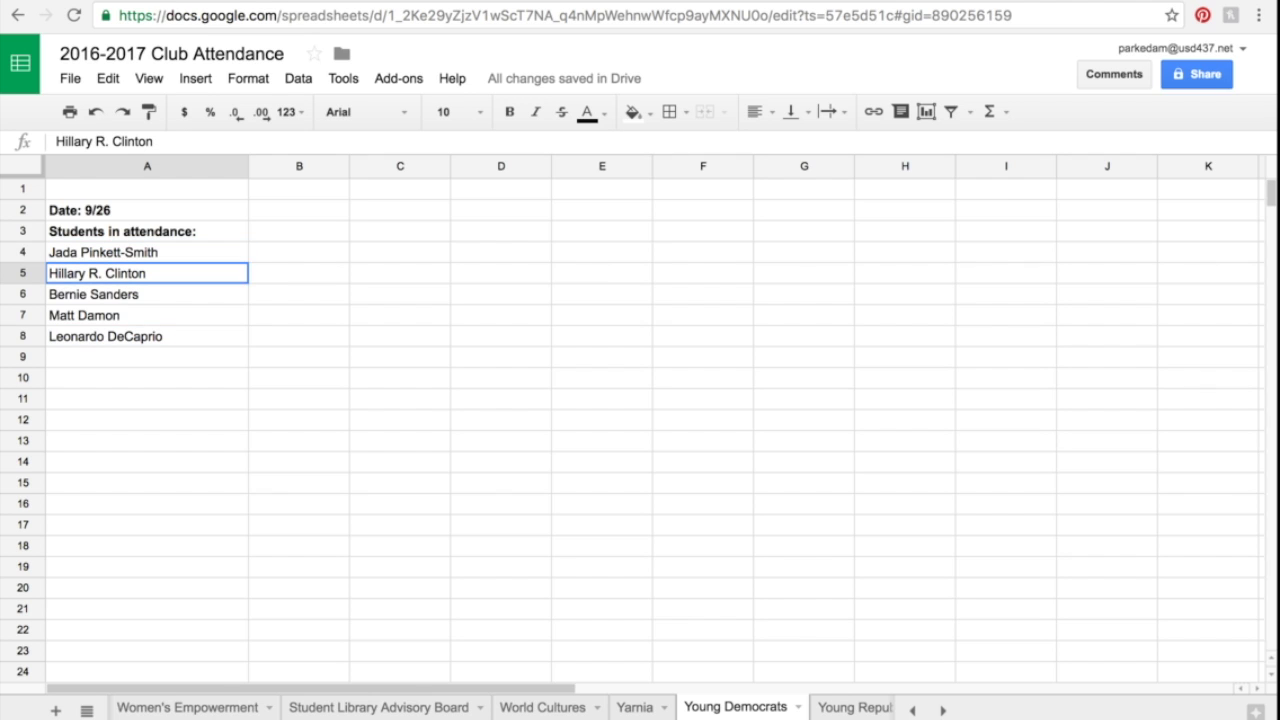
pyautogui.click(146, 294)
pyautogui.click(146, 315)
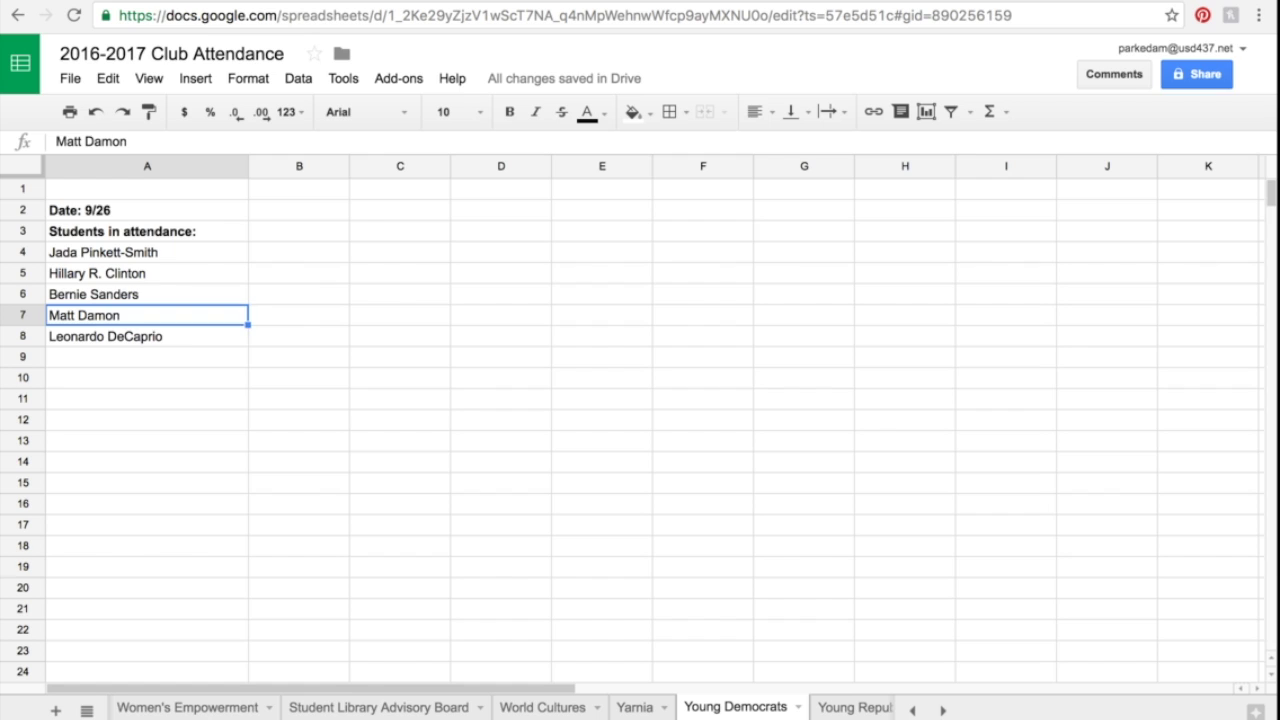
# Change the meeting date in cell A2 of the Young Democrats sheet to 10/4.
pyautogui.doubleClick(146, 210)
pyautogui.press('BackSpace')
pyautogui.press('BackSpace')
pyautogui.press('BackSpace')
pyautogui.press('BackSpace')
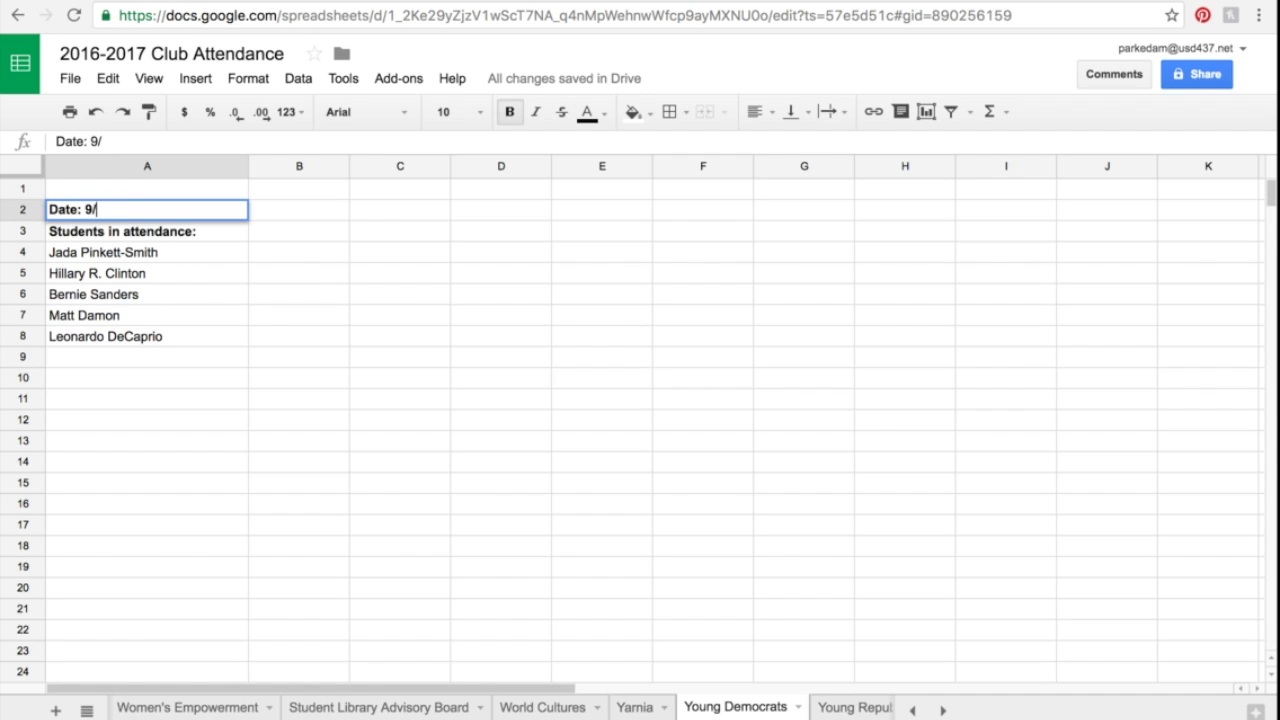
pyautogui.write('10/4')
# Replace the student names in A4:A8 with a single entry, N. Chomsky, in cell A4.
pyautogui.moveTo(146, 252); pyautogui.dragTo(146, 336)
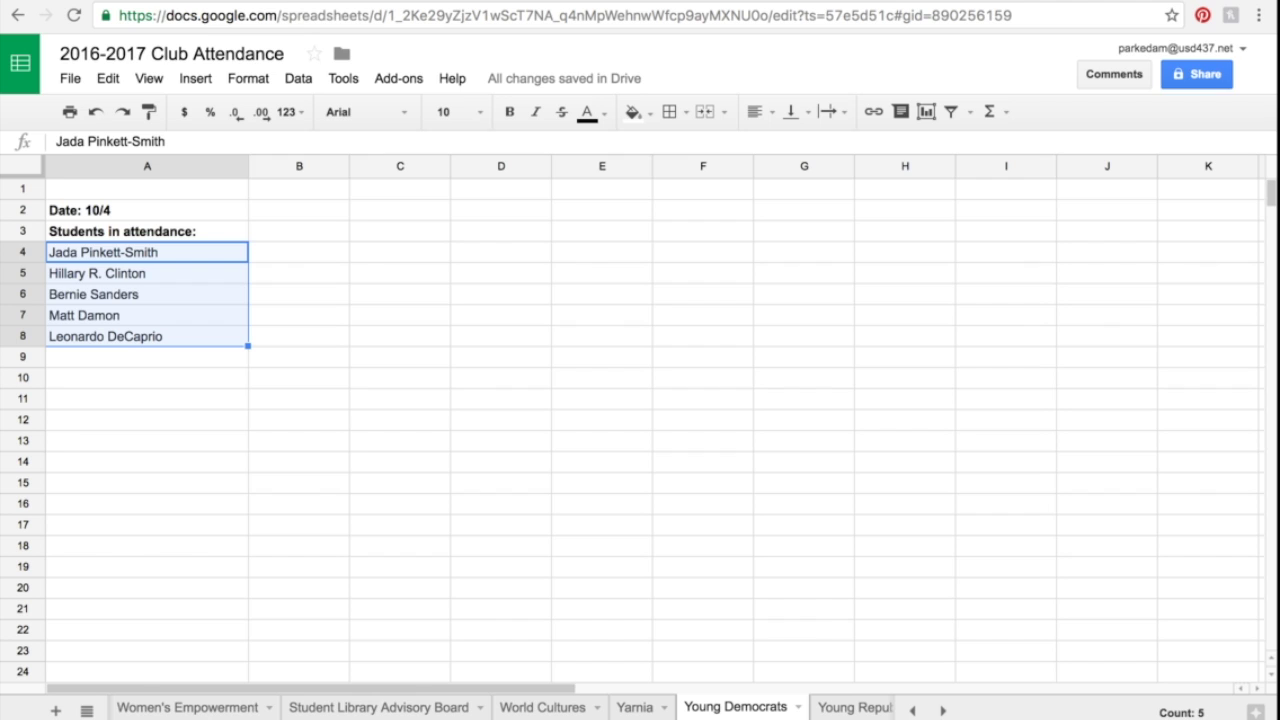
pyautogui.press('Delete')
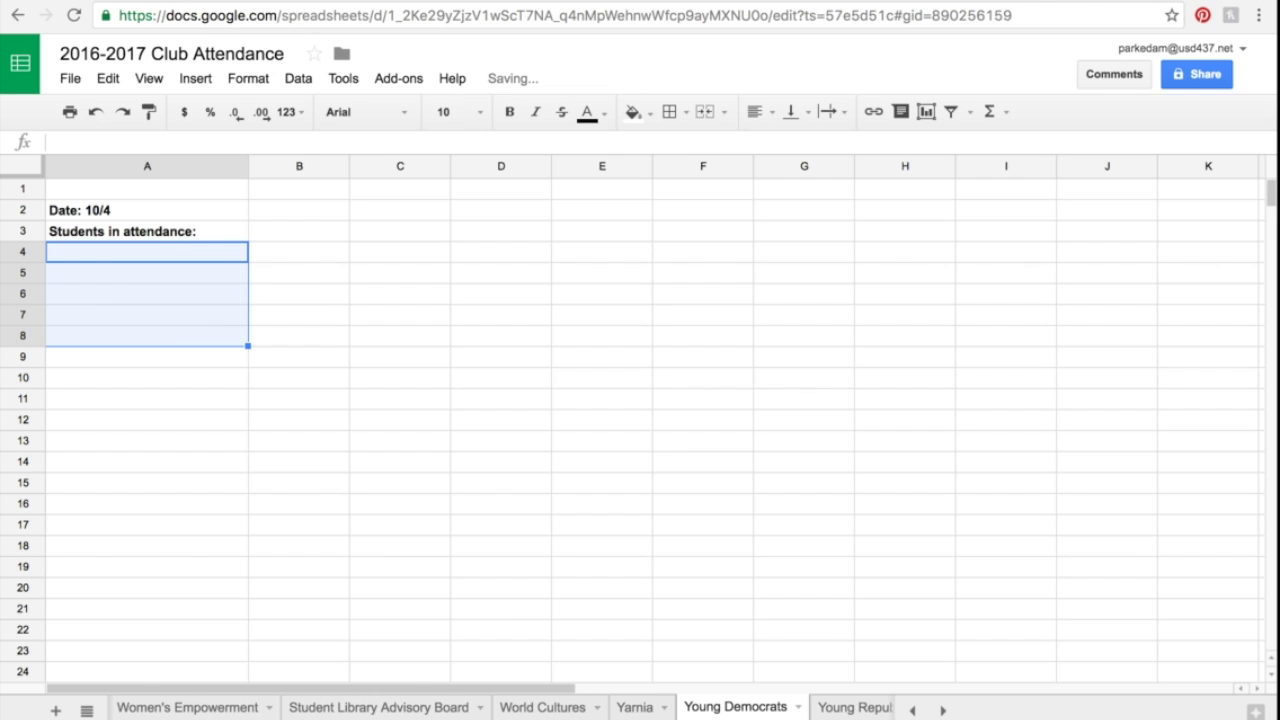
pyautogui.doubleClick(146, 252)
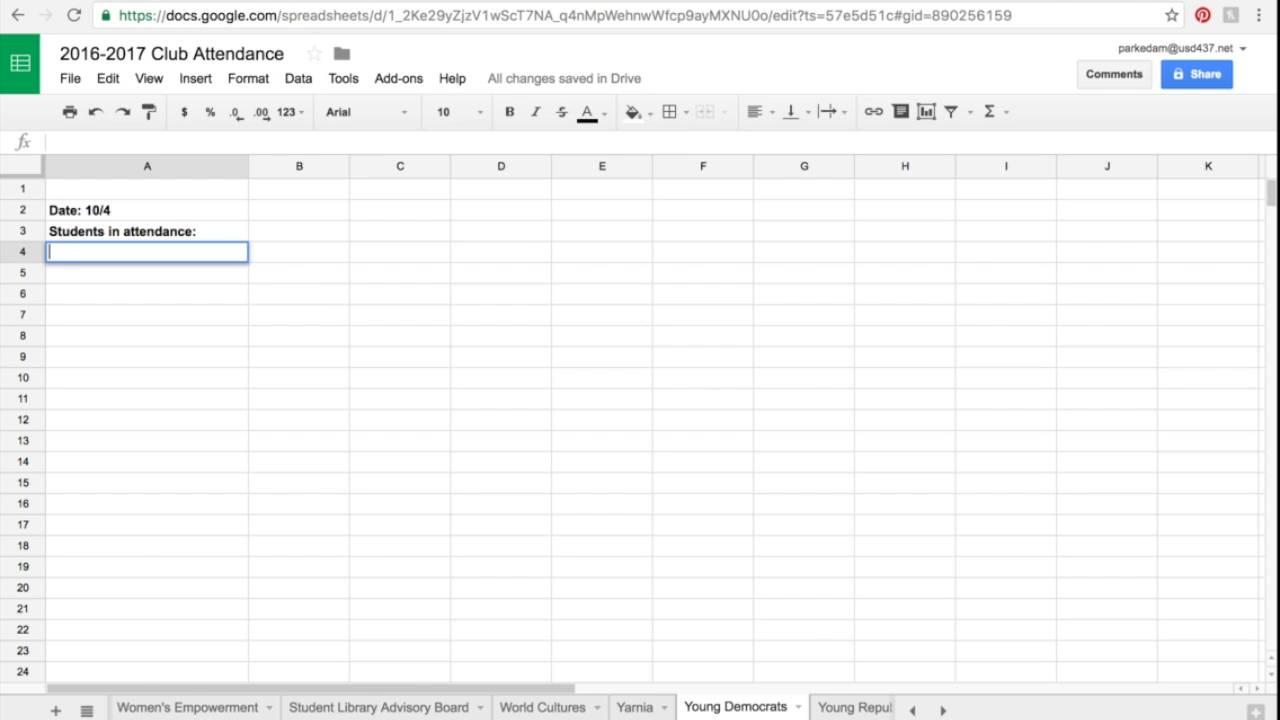
pyautogui.write('N. Chomsky')
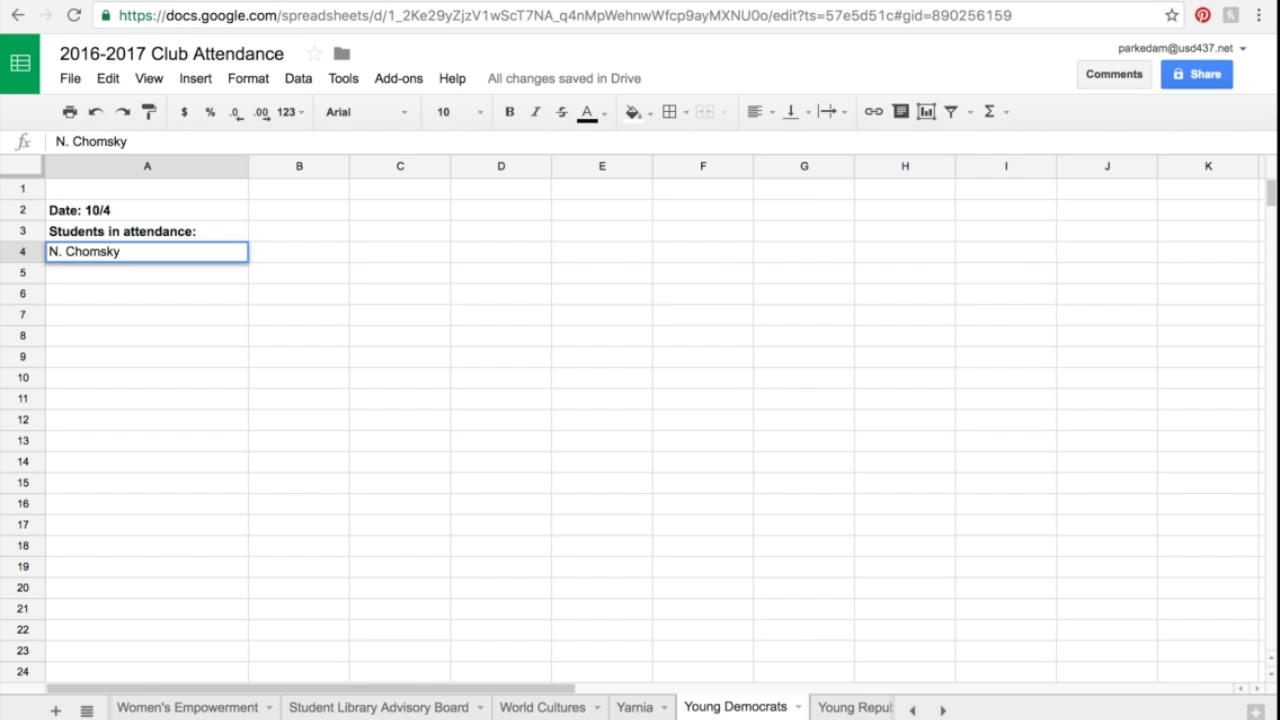
pyautogui.click(146, 336)
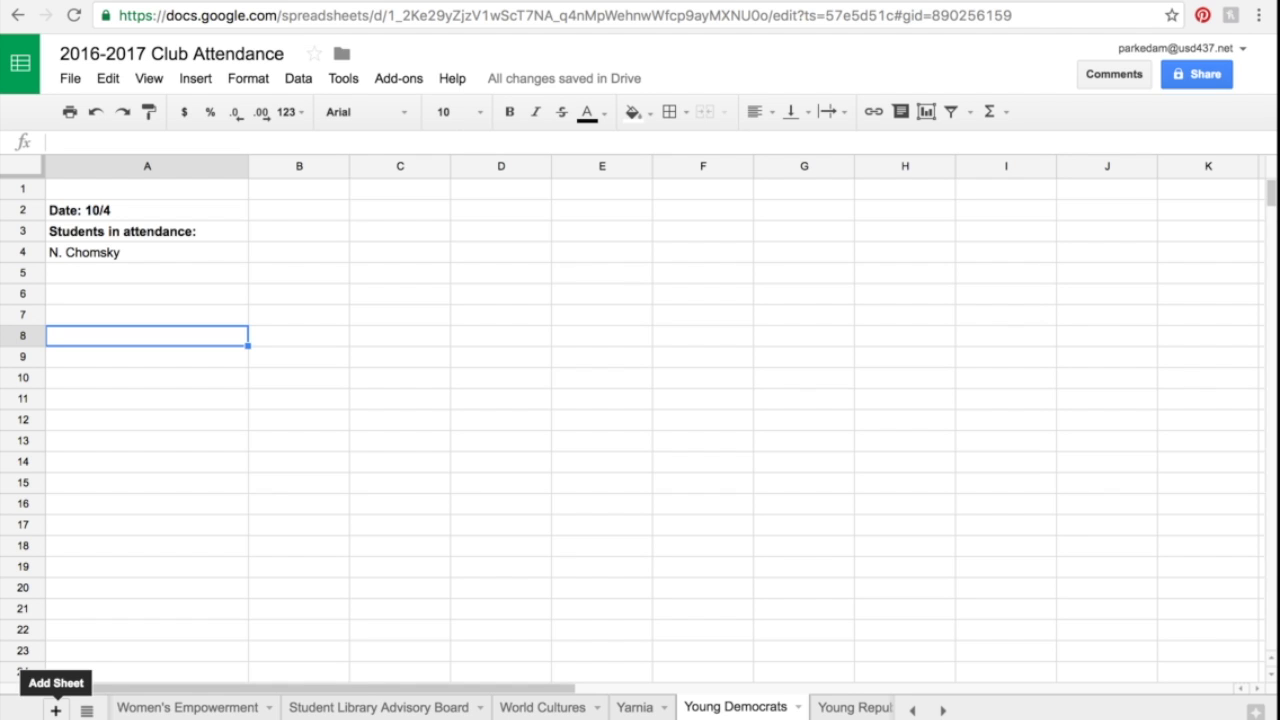
# Add a new sheet named WRESTLING and place it between World Cultures and Yarnia.
pyautogui.click(56, 710)
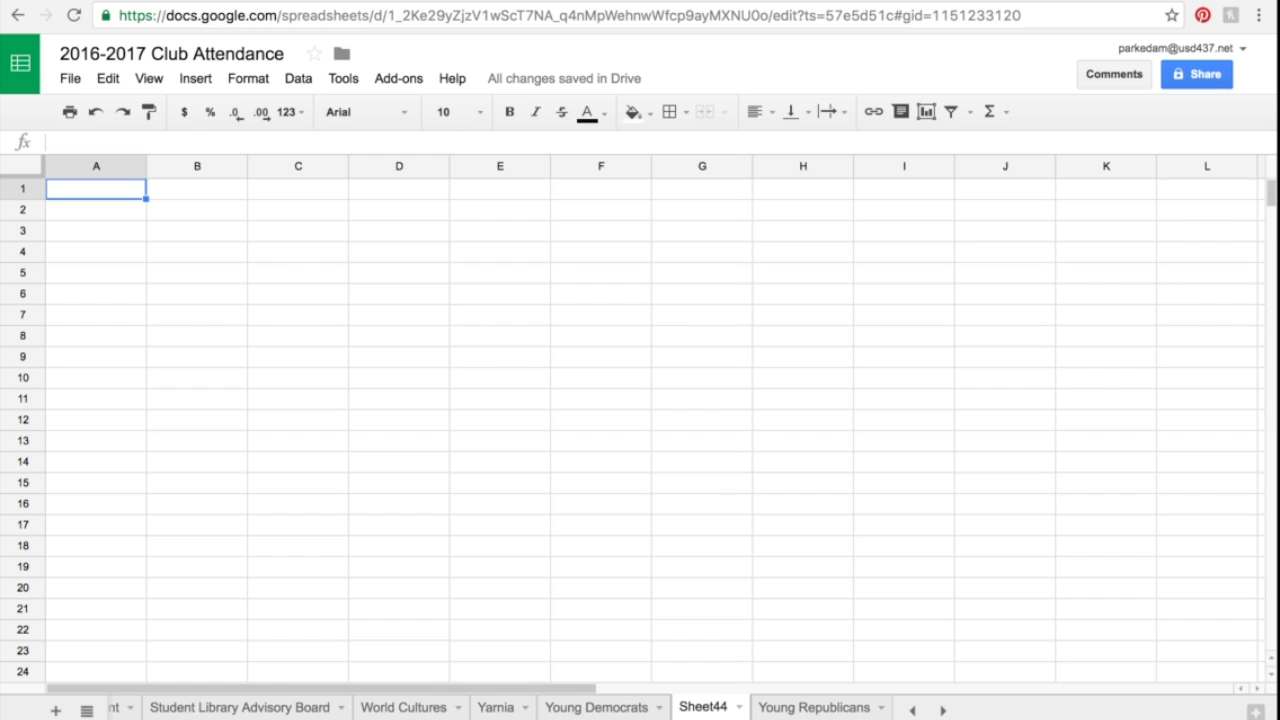
pyautogui.click(738, 707)
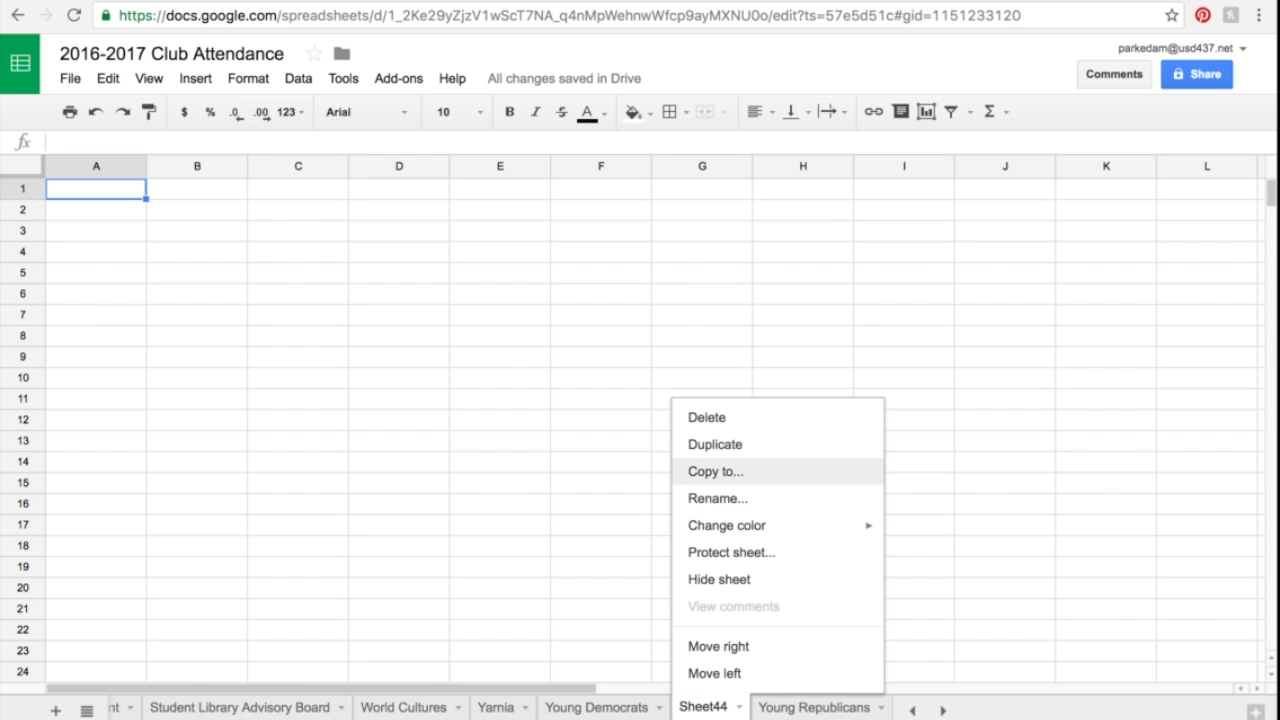
pyautogui.click(718, 498)
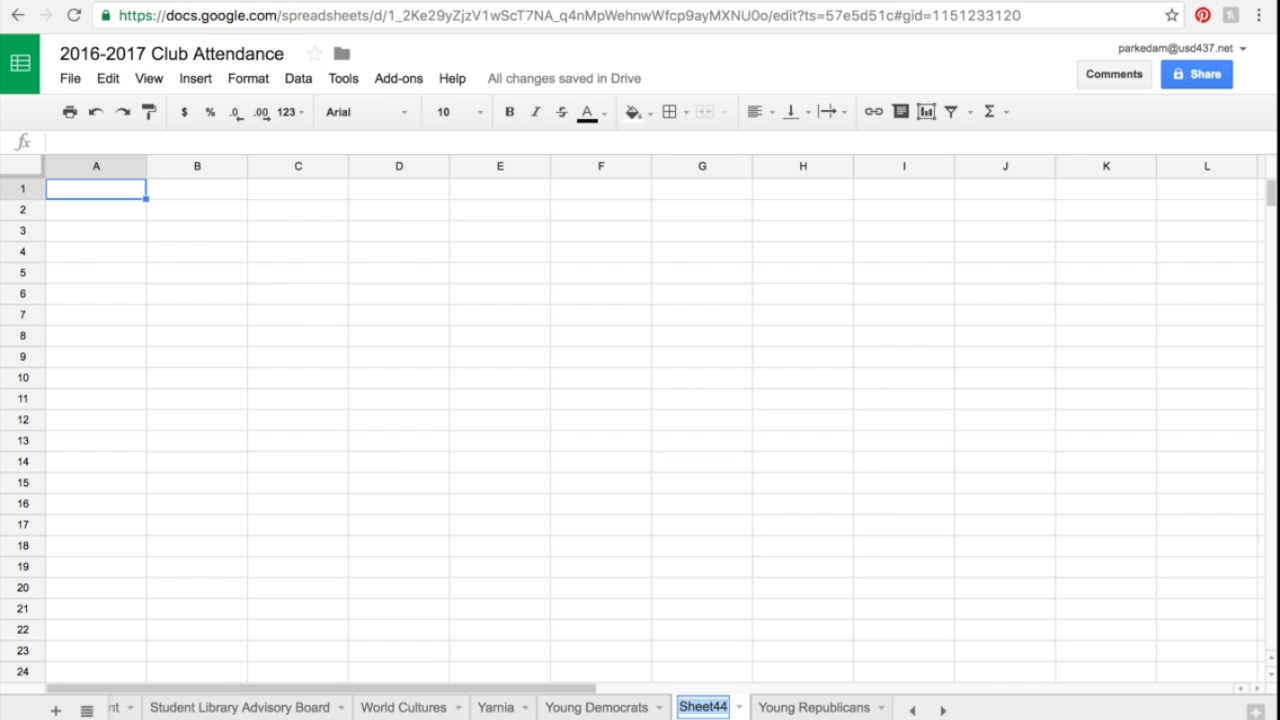
pyautogui.write('WRESTLING')
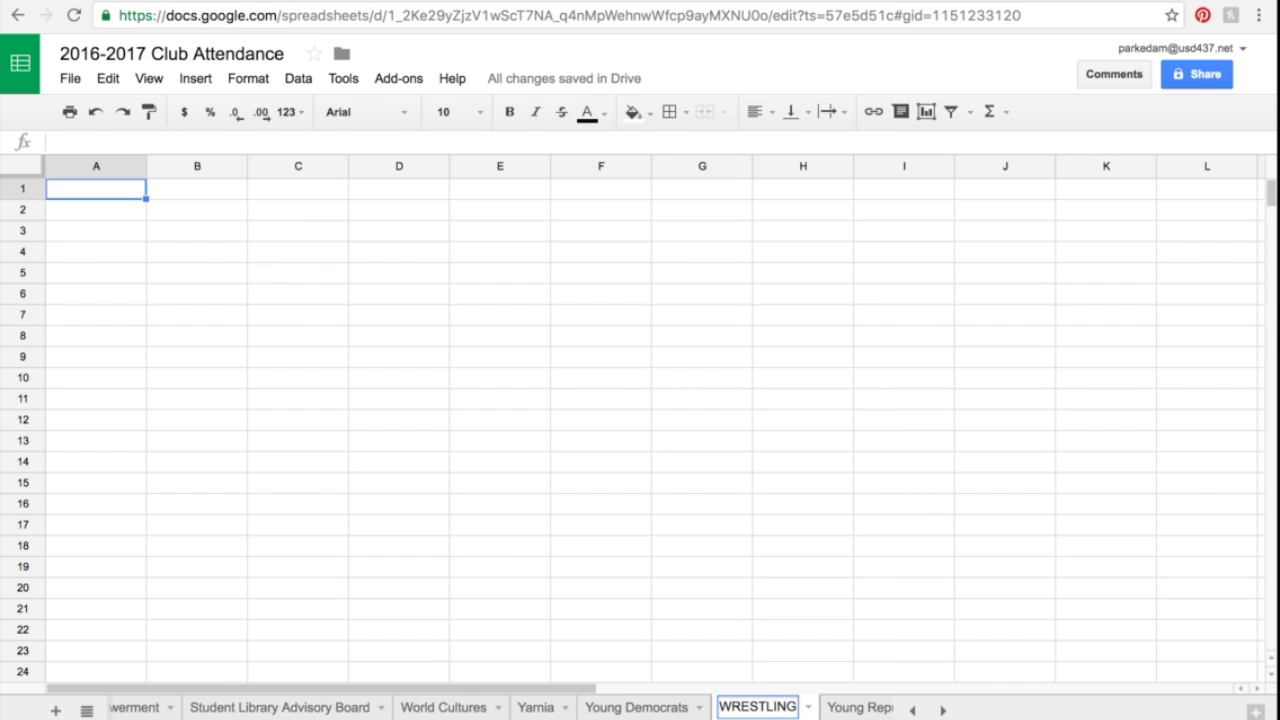
pyautogui.press('Return')
pyautogui.moveTo(757, 707); pyautogui.dragTo(556, 707)
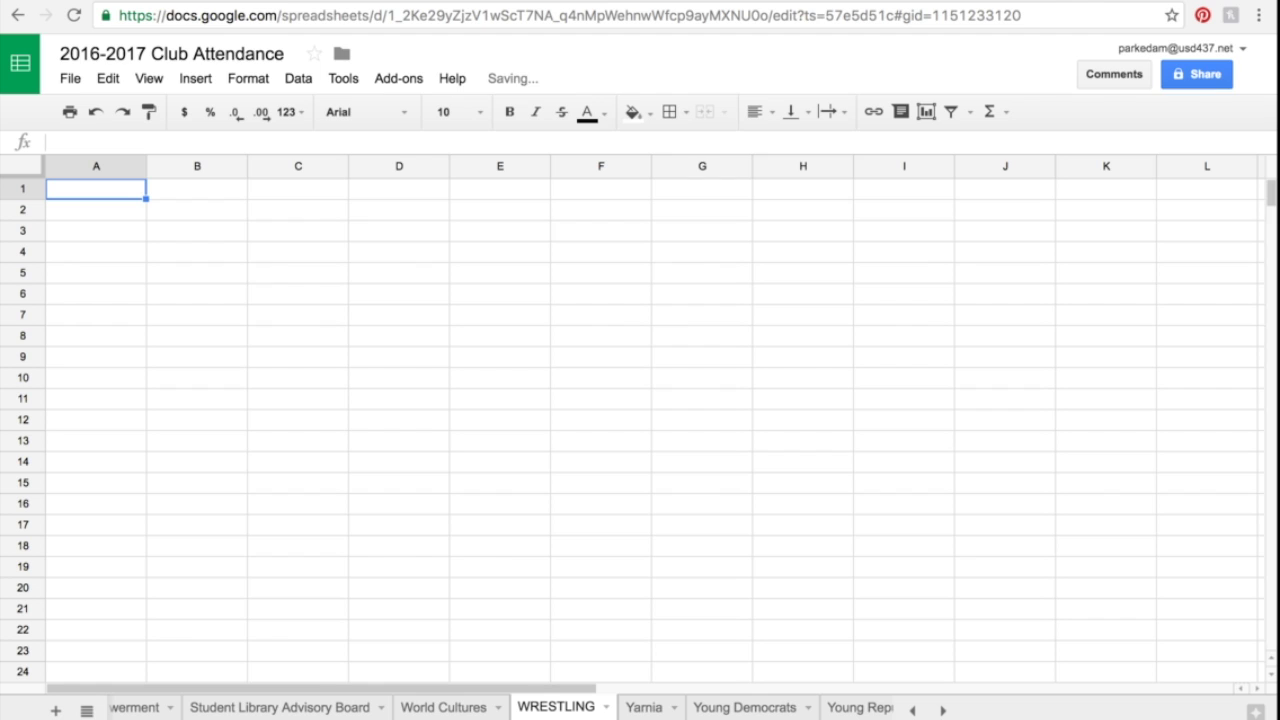
# Fill cells A2 to A4 of the WRESTLING sheet with "Date: 9/22", "Attendance" and "Hulk Hogan".
pyautogui.click(96, 209)
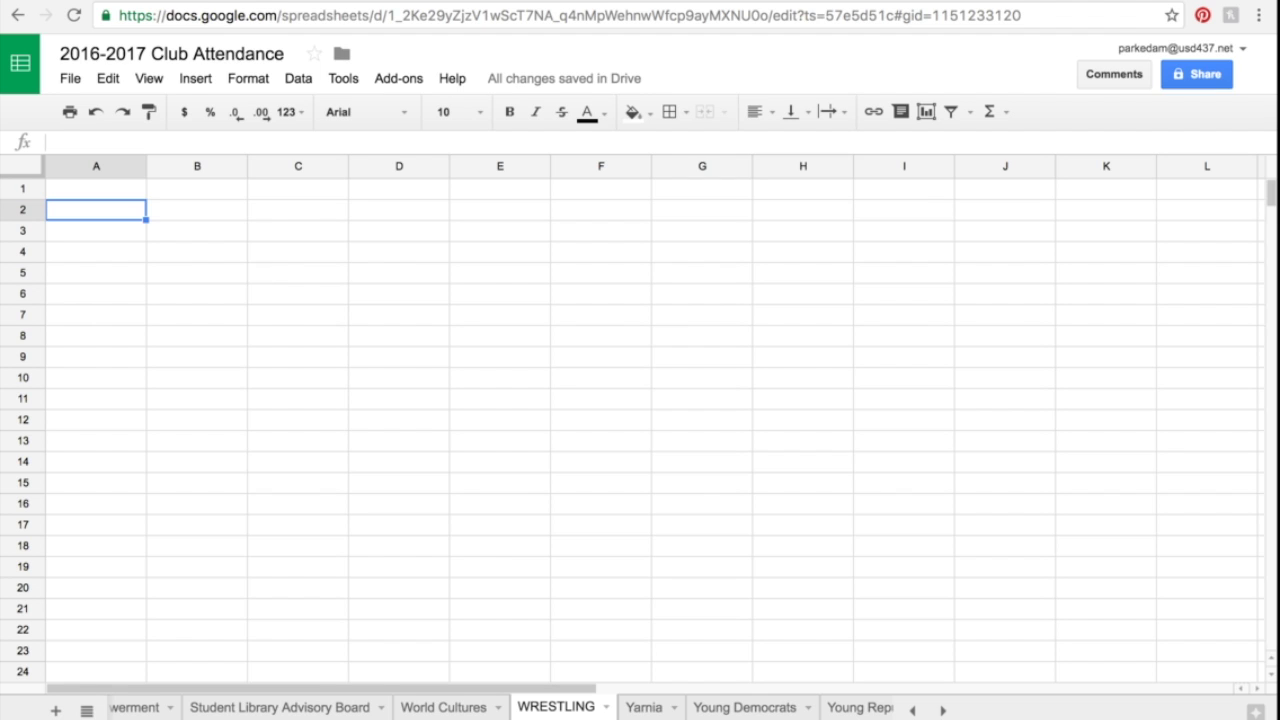
pyautogui.write('Date: 9/22')
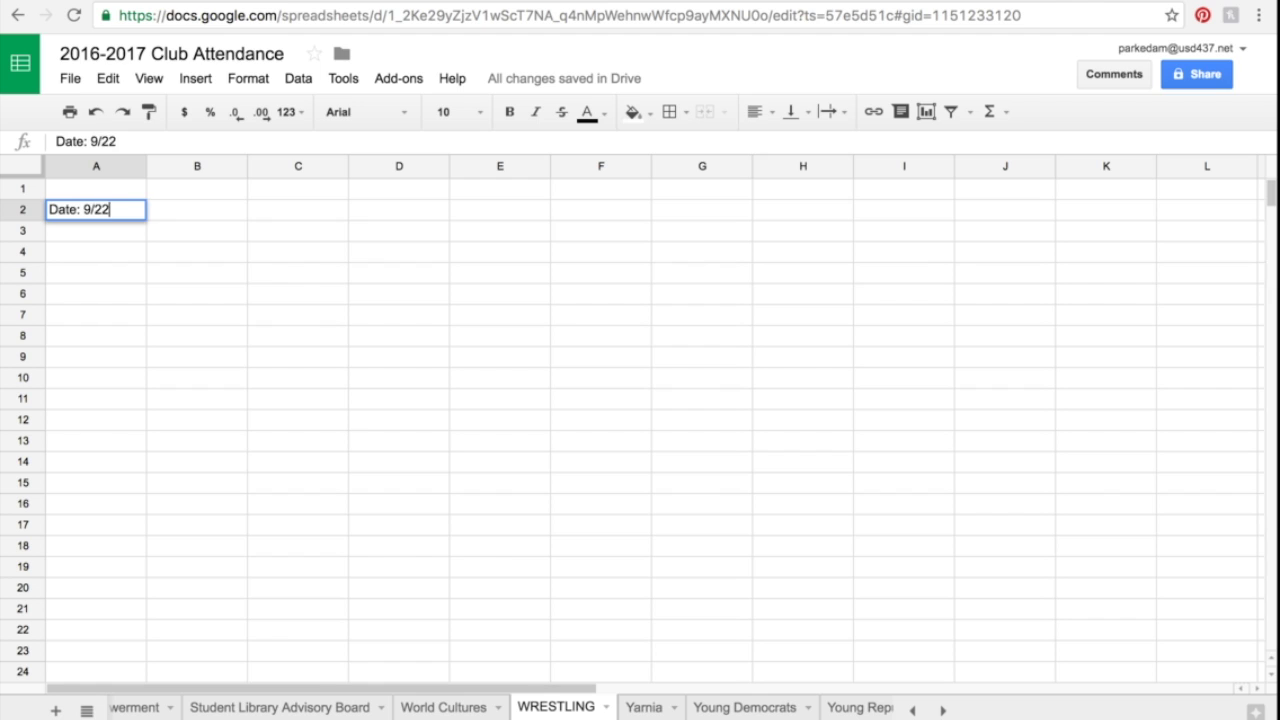
pyautogui.press('Return')
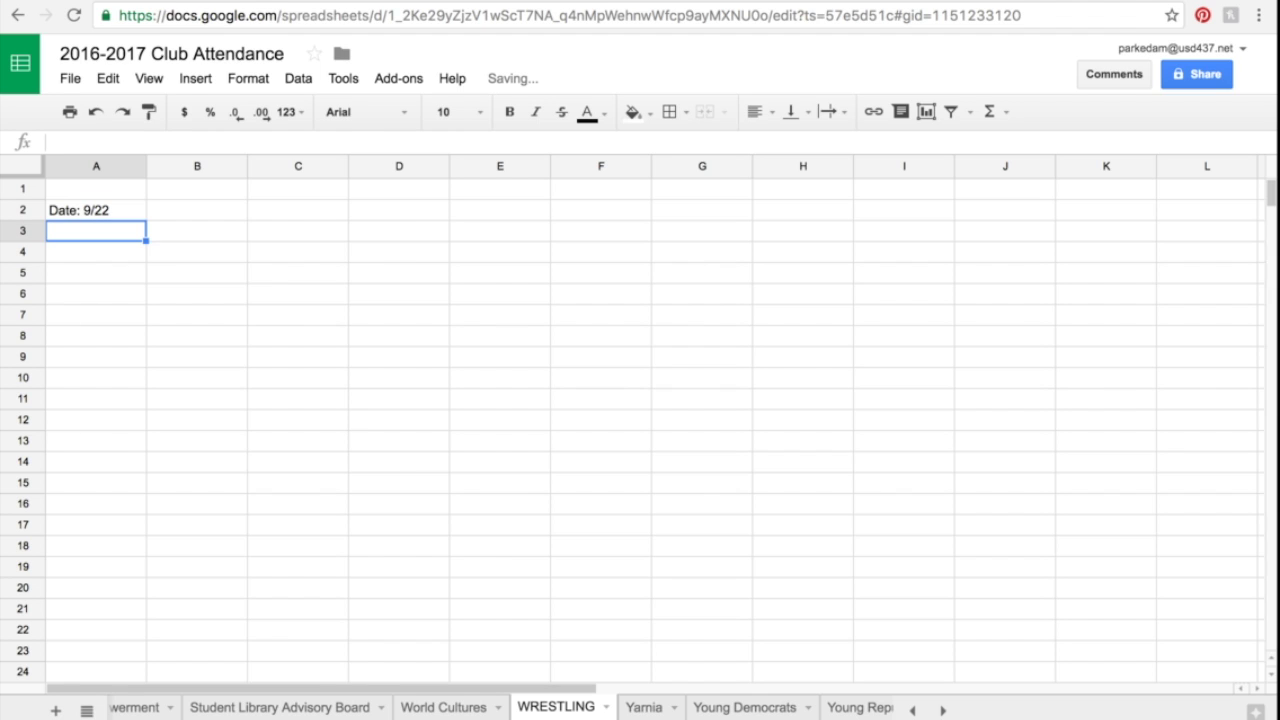
pyautogui.write('Attendance')
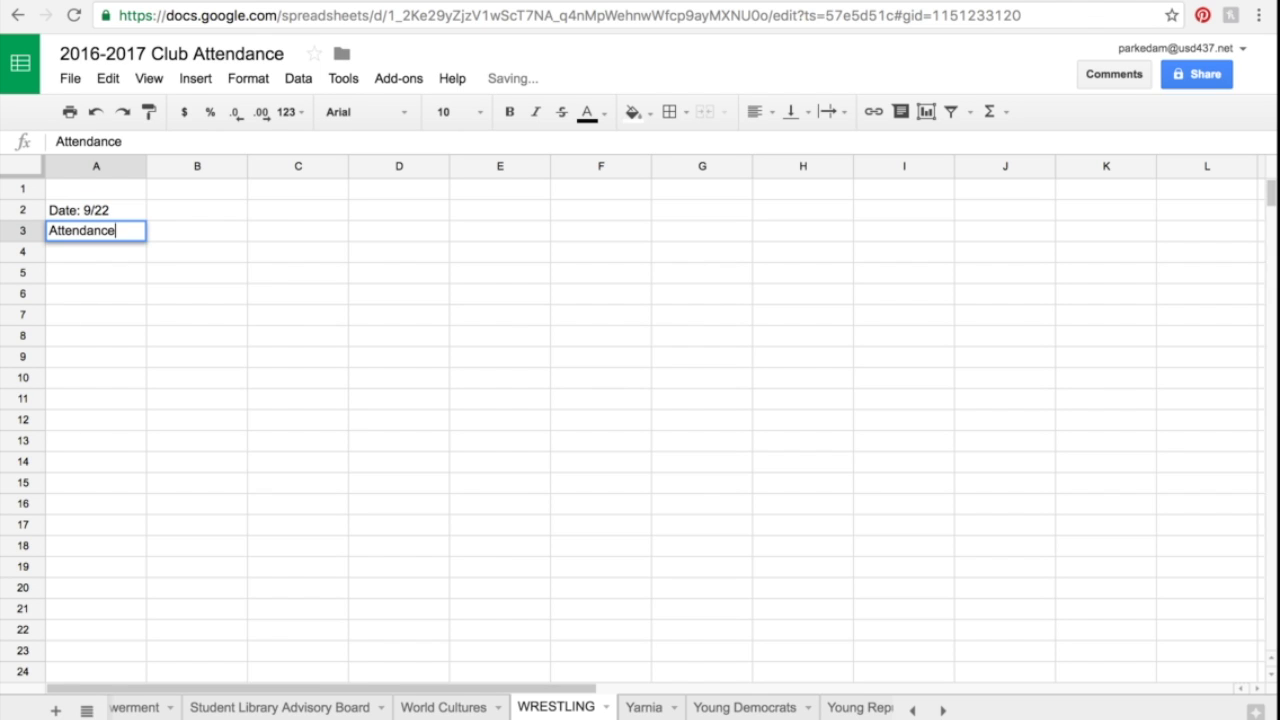
pyautogui.press('Return')
pyautogui.write('Hulk ')
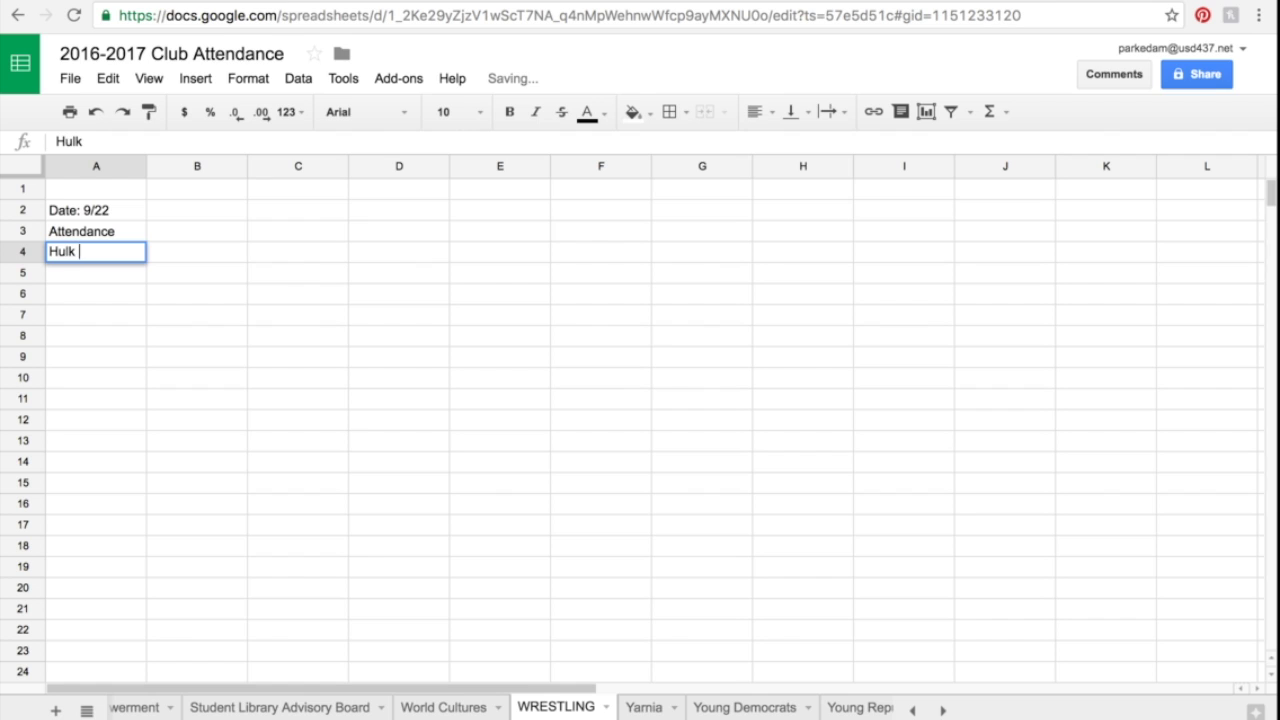
pyautogui.write('Hogan')
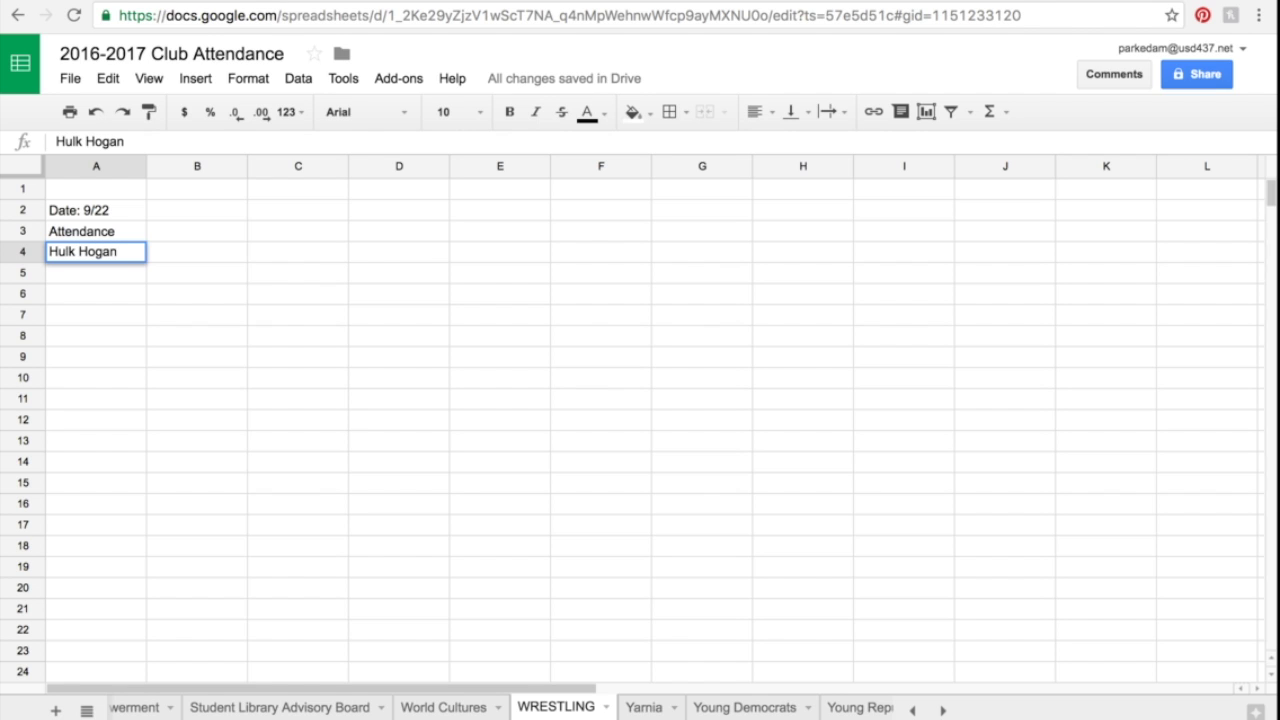
pyautogui.press('Return')
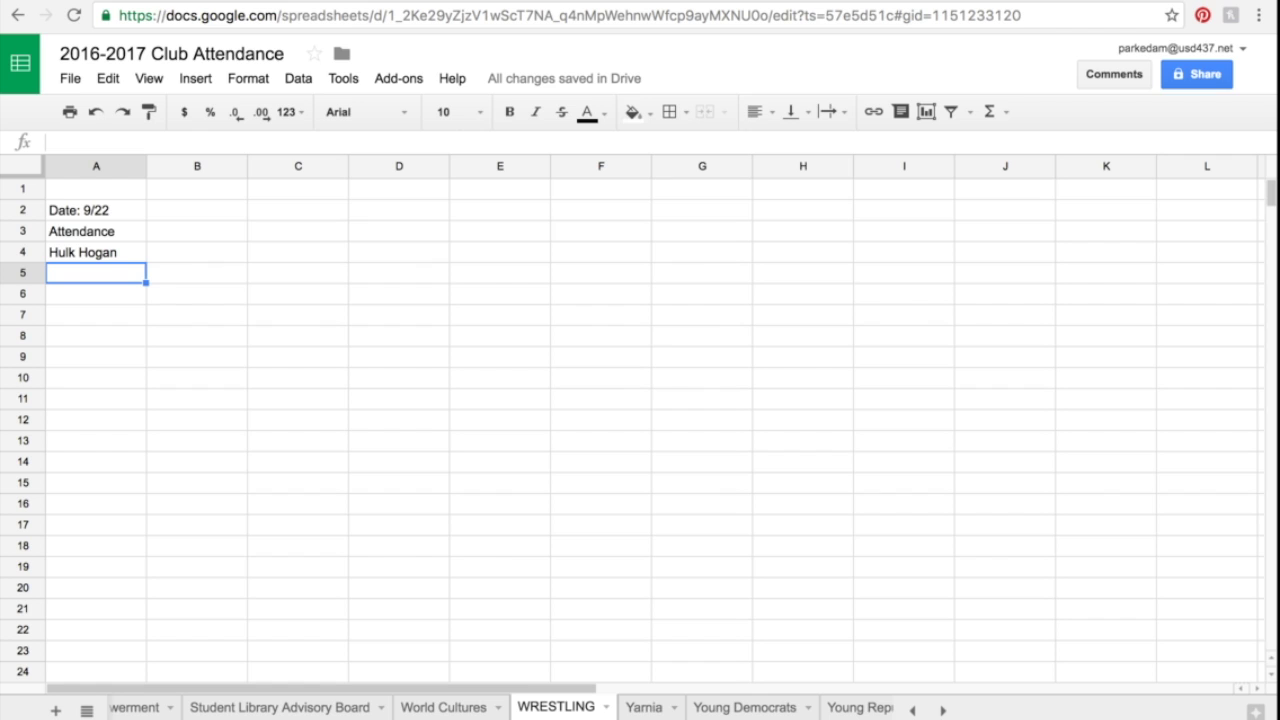
# Delete the WRESTLING sheet from the spreadsheet.
pyautogui.hotkey('alt', 'shift', 's')
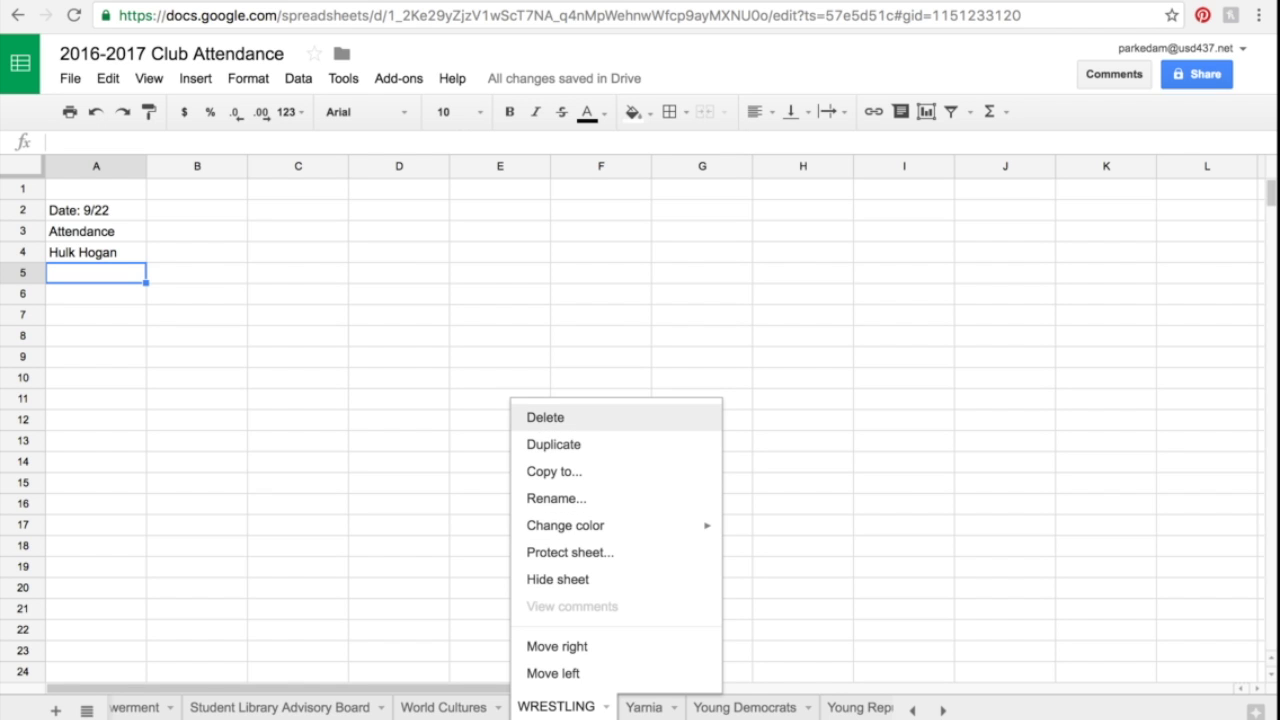
pyautogui.click(545, 417)
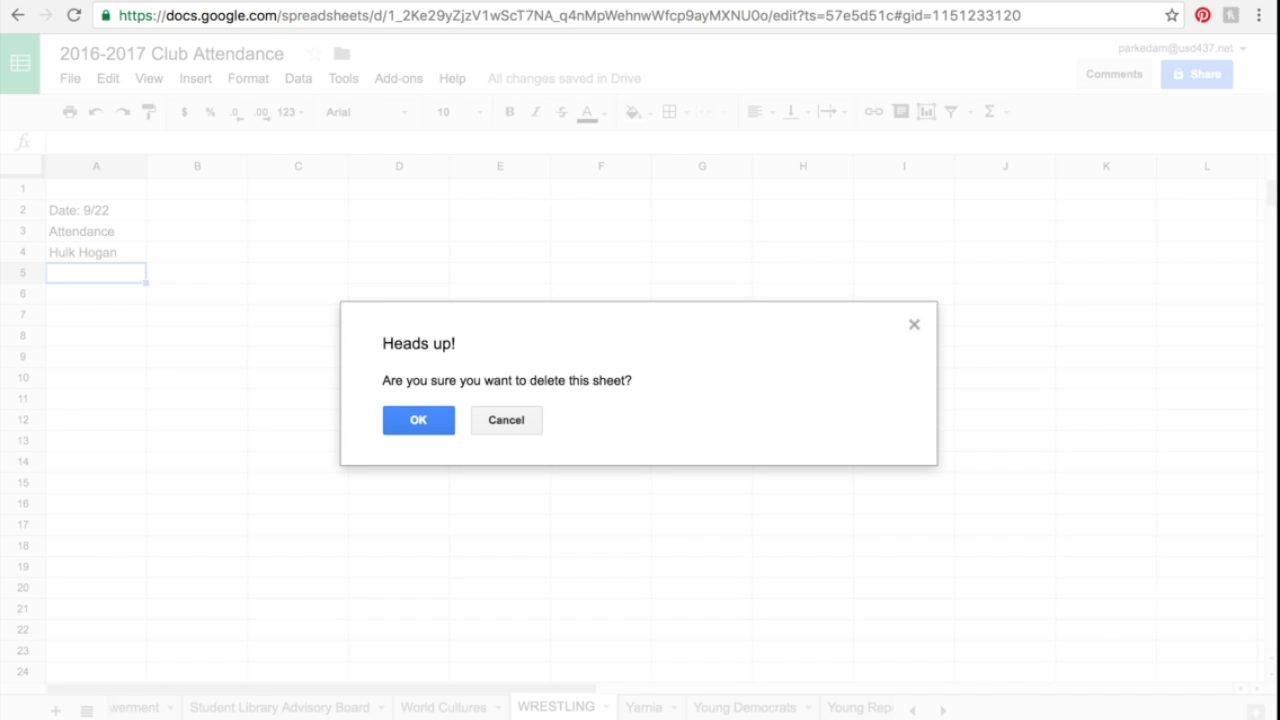
pyautogui.click(418, 420)
# Switch to Google Drive, search for "club atten" and highlight the 2016-2017 Club Attendance suggestion.
pyautogui.press('Return')
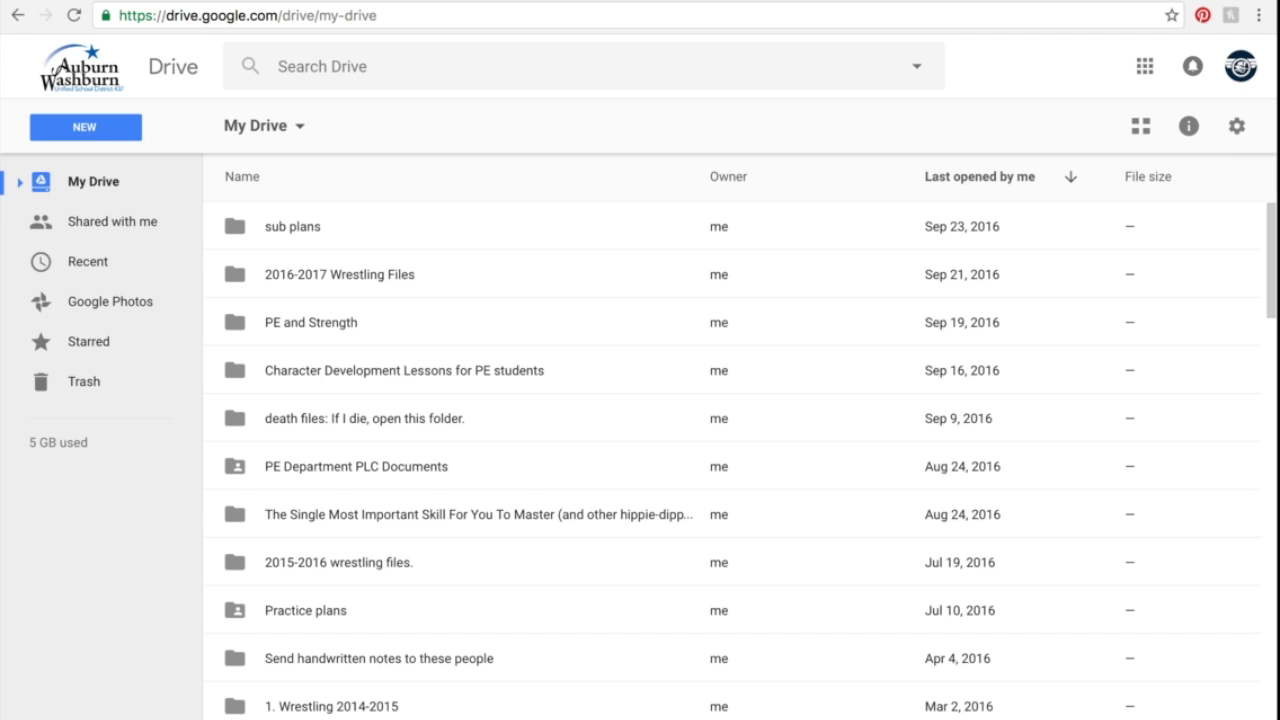
pyautogui.click(278, 66)
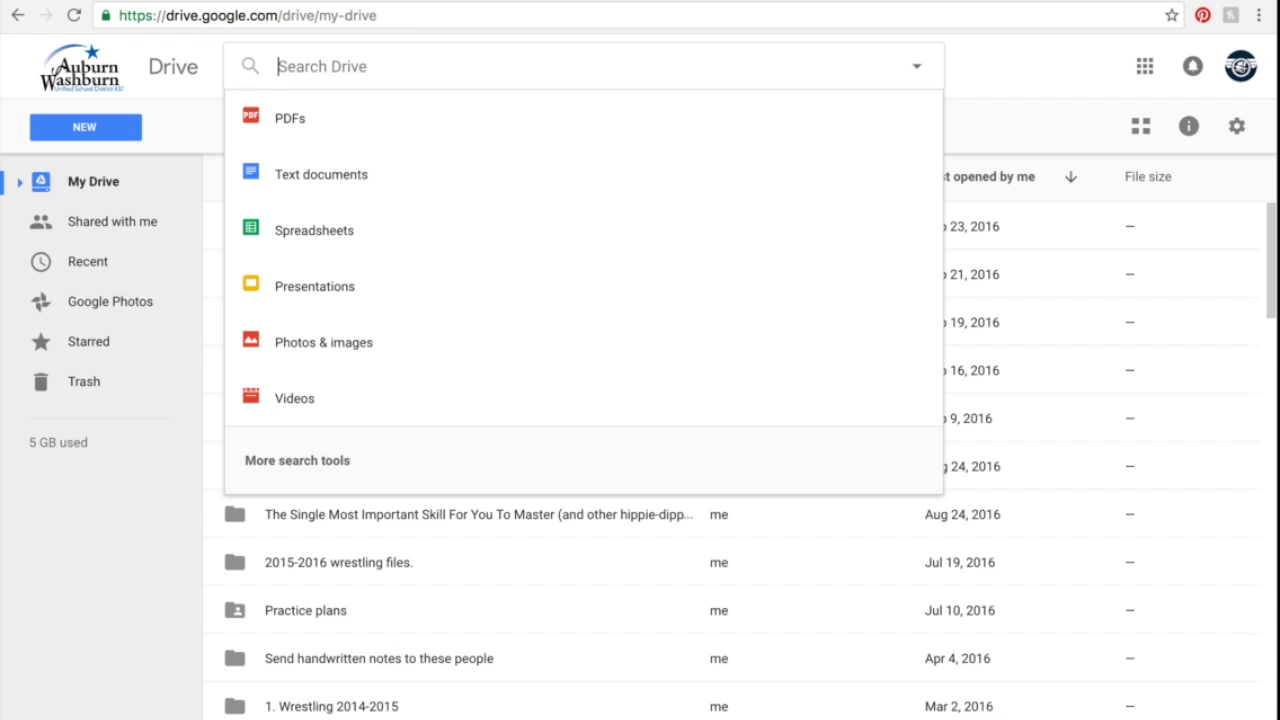
pyautogui.write('cu')
pyautogui.press('BackSpace')
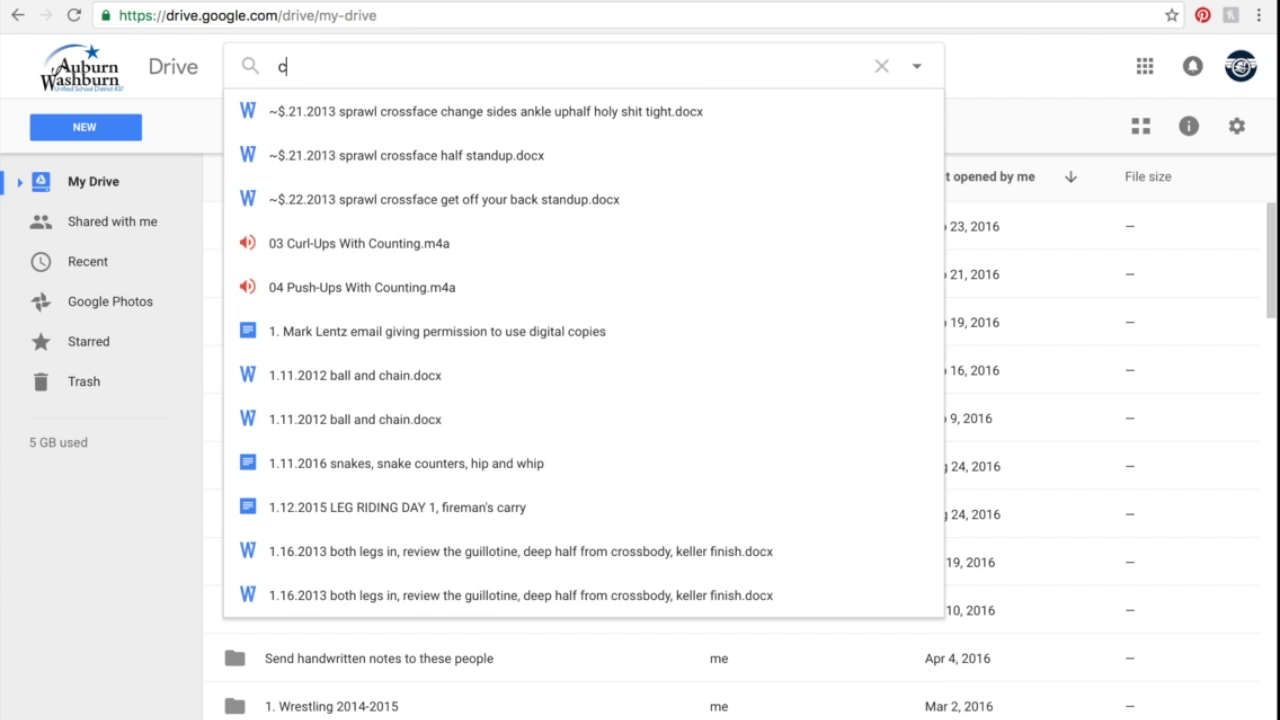
pyautogui.write('lub atten')
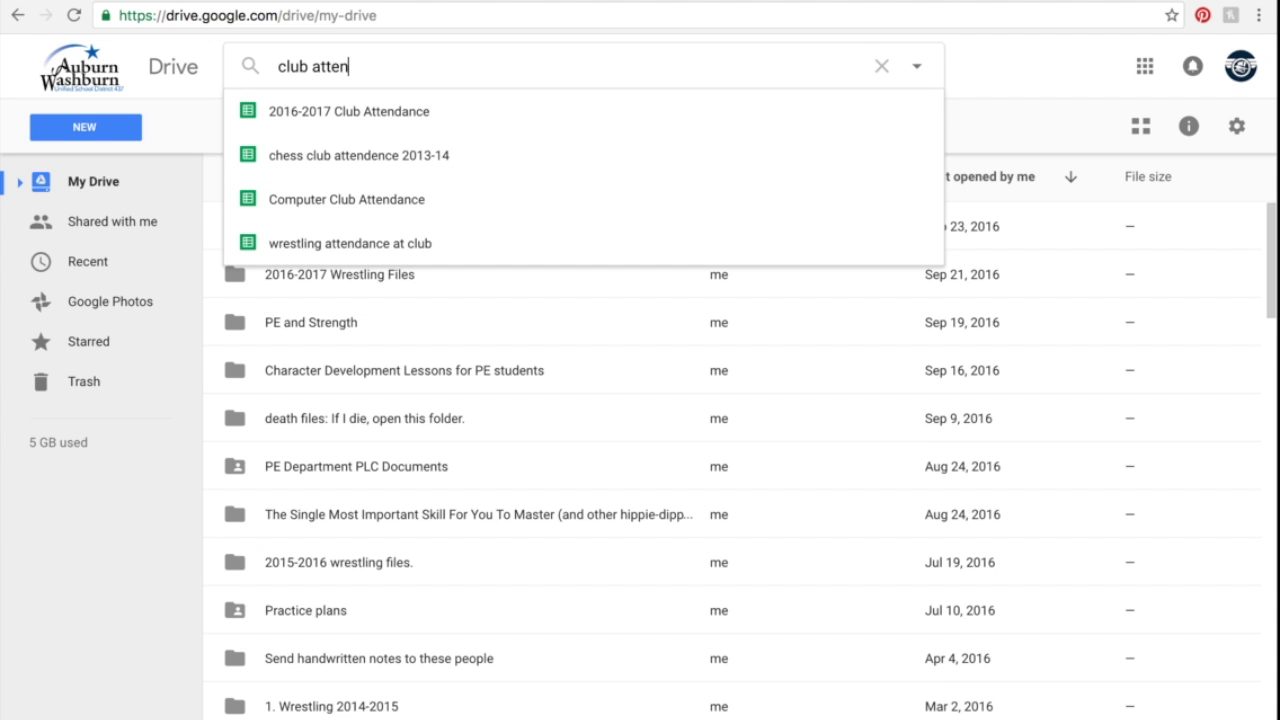
pyautogui.press('Down')
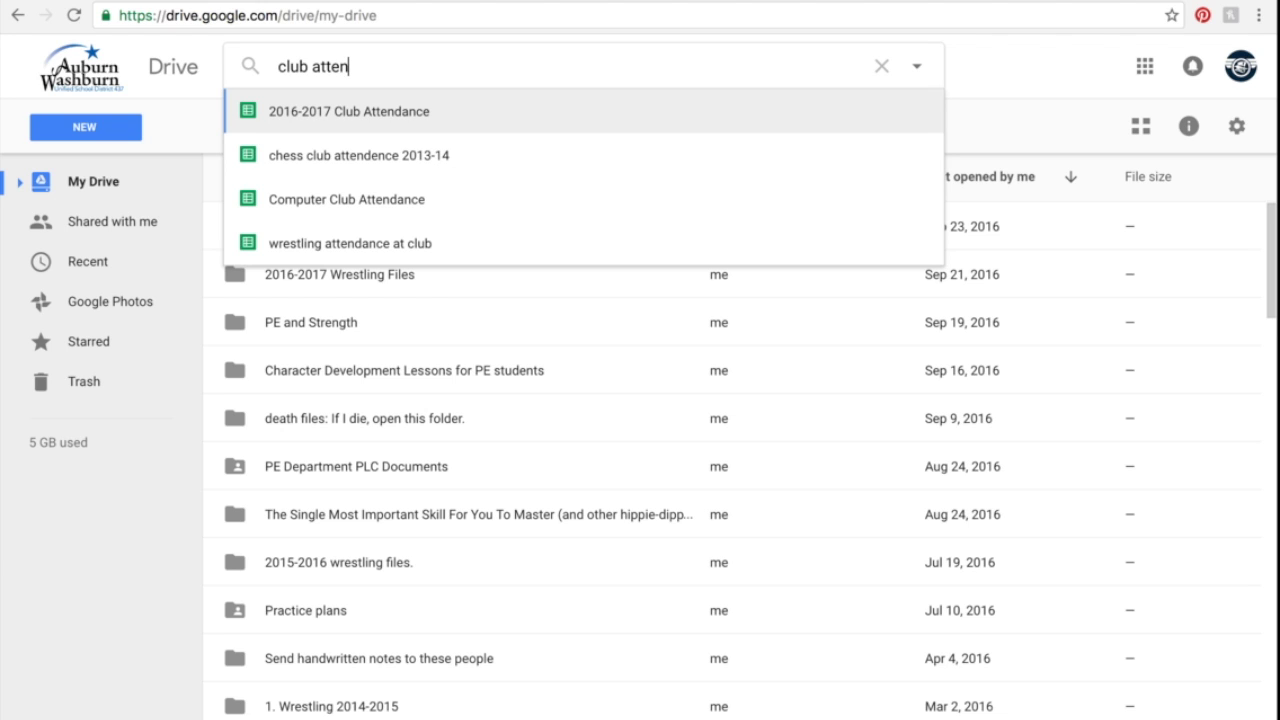